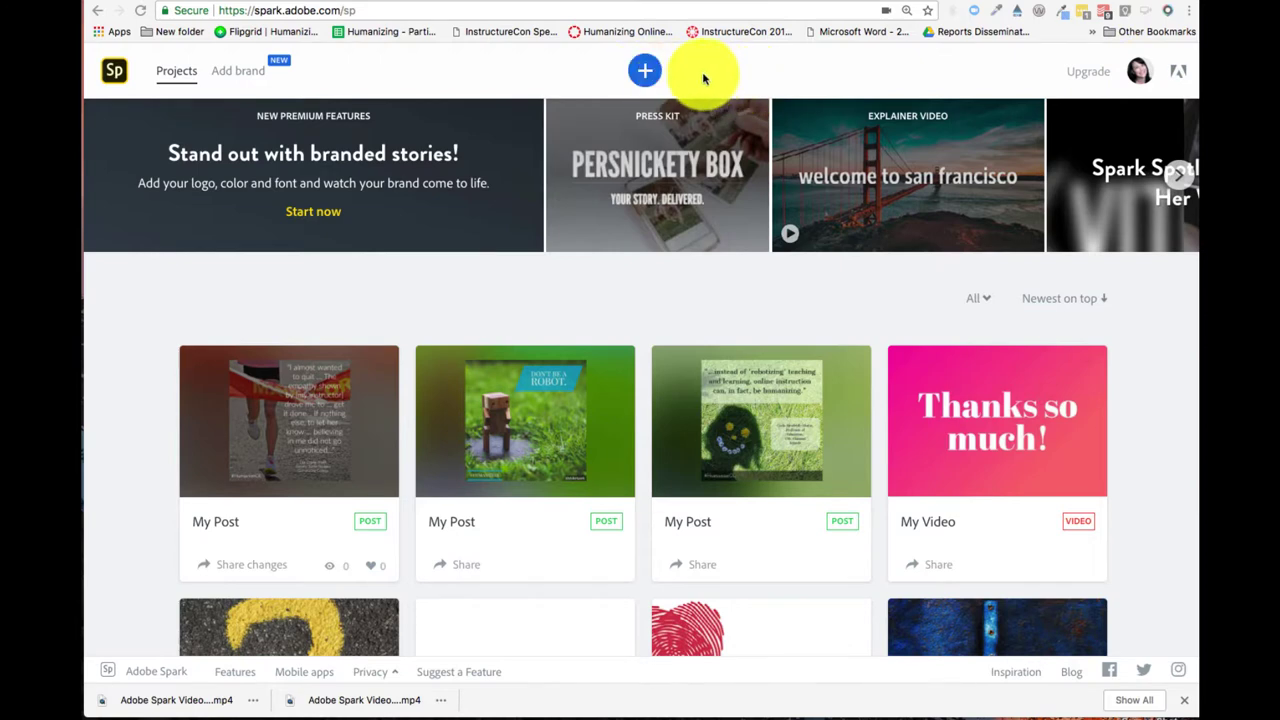
Create a new Spark video, skipping the title prompt and choosing Start from scratch
left_click(646, 77)
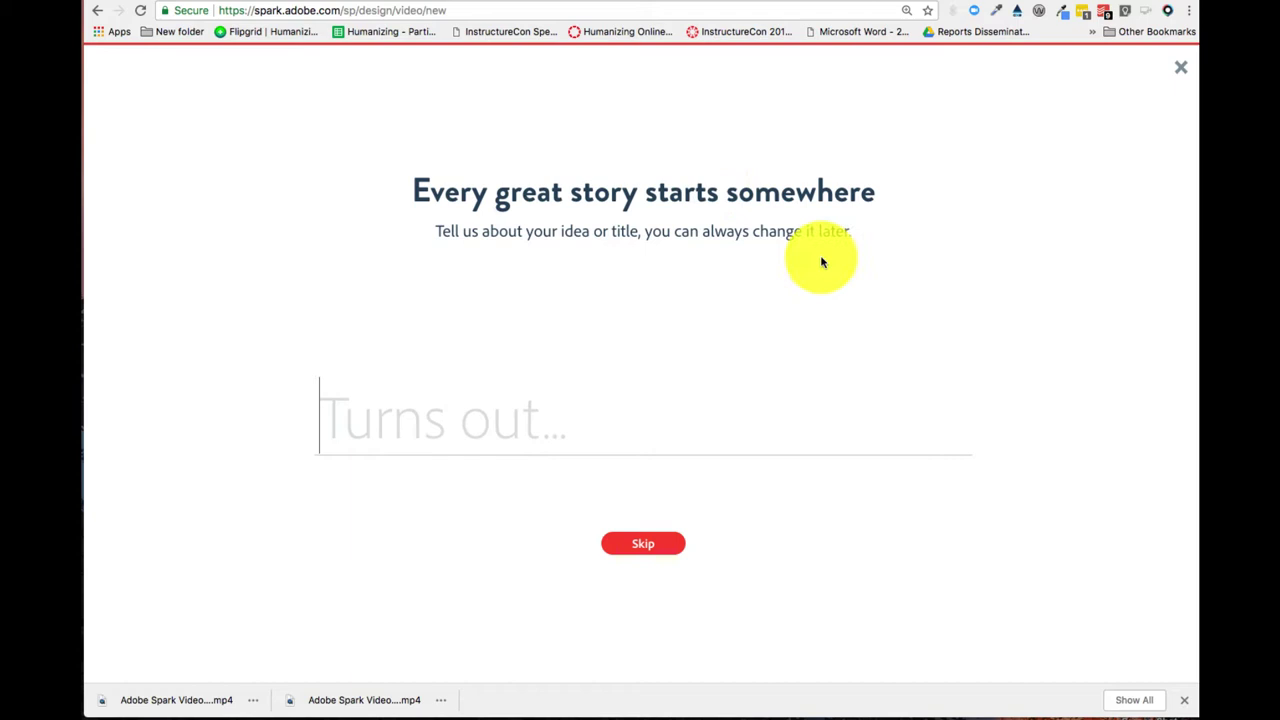
left_click(643, 548)
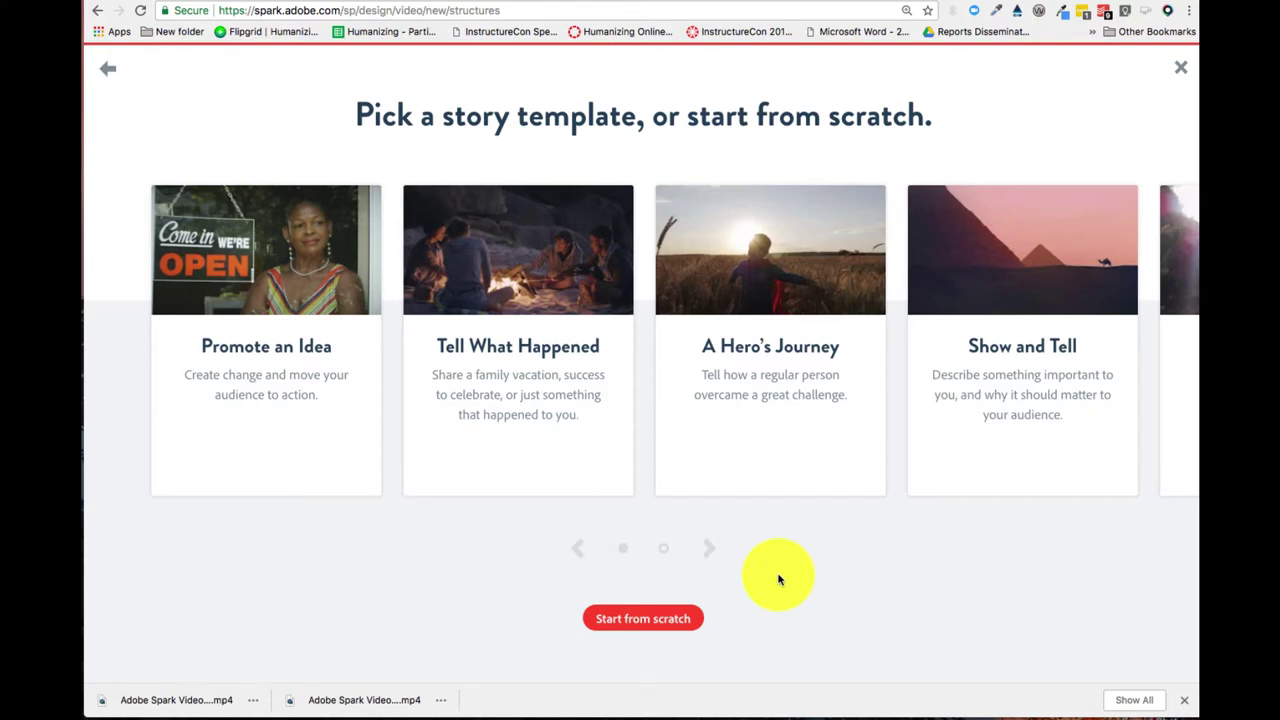
left_click(660, 619)
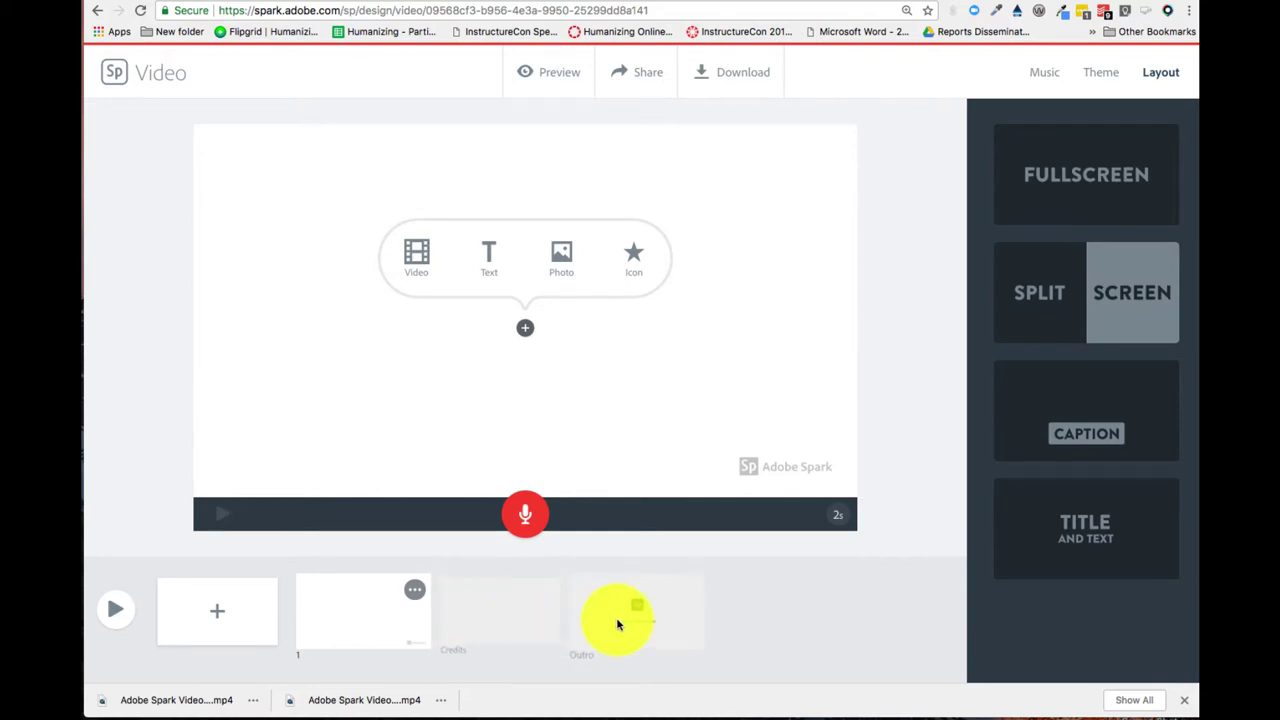
Look over the Credits slide, then the Outro's 'Made with Adobe Spark' end card
left_click(491, 616)
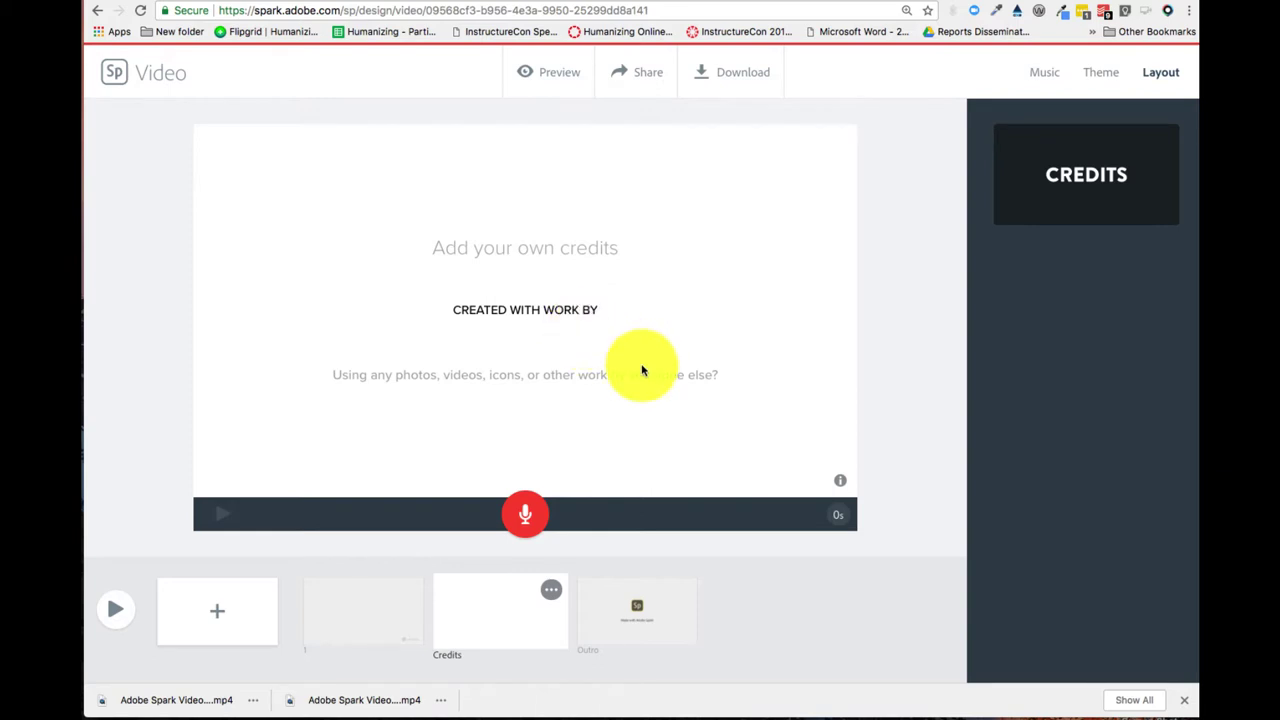
left_click(644, 608)
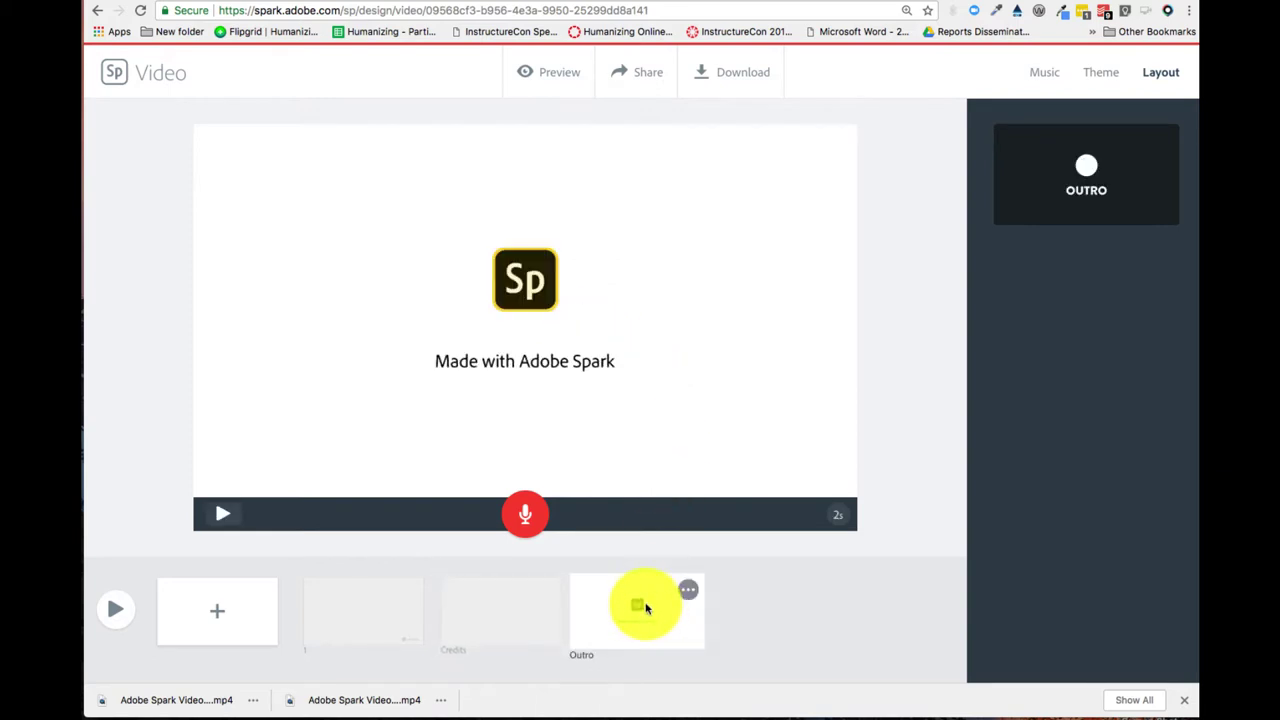
Back on slide 1, toggle background music off and on, keeping 'Places I've Been'
left_click(355, 625)
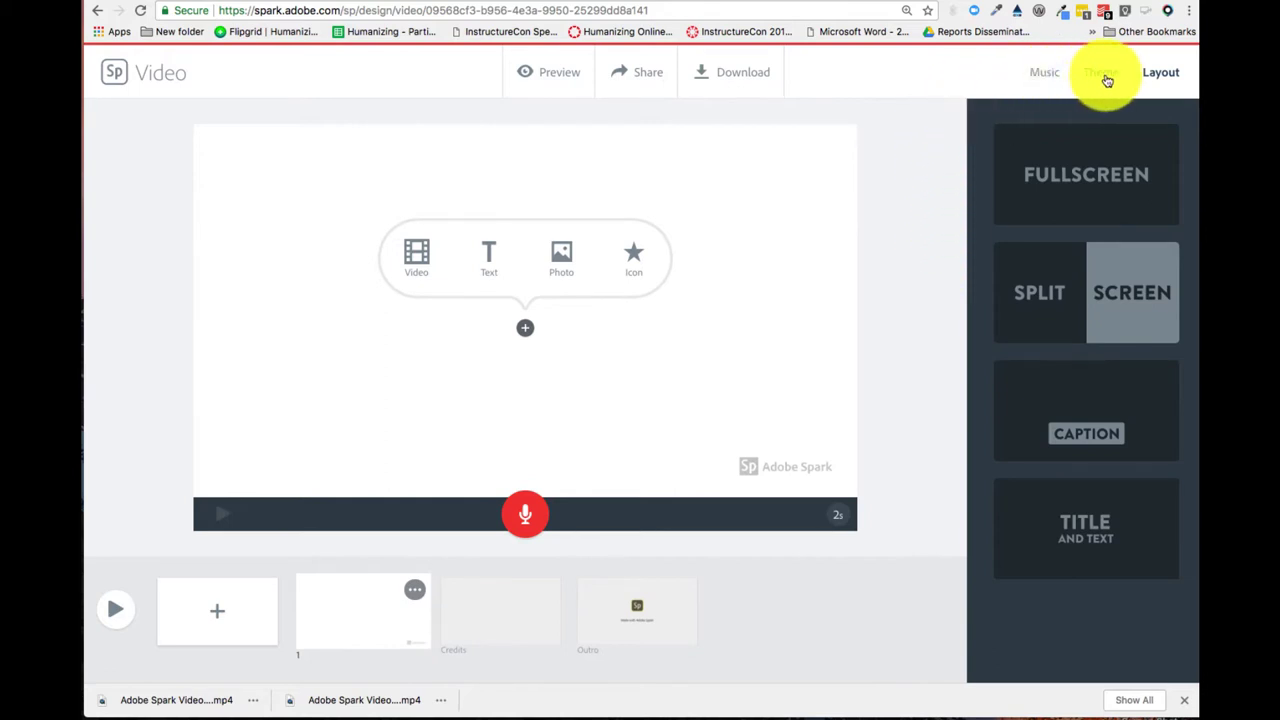
left_click(1045, 78)
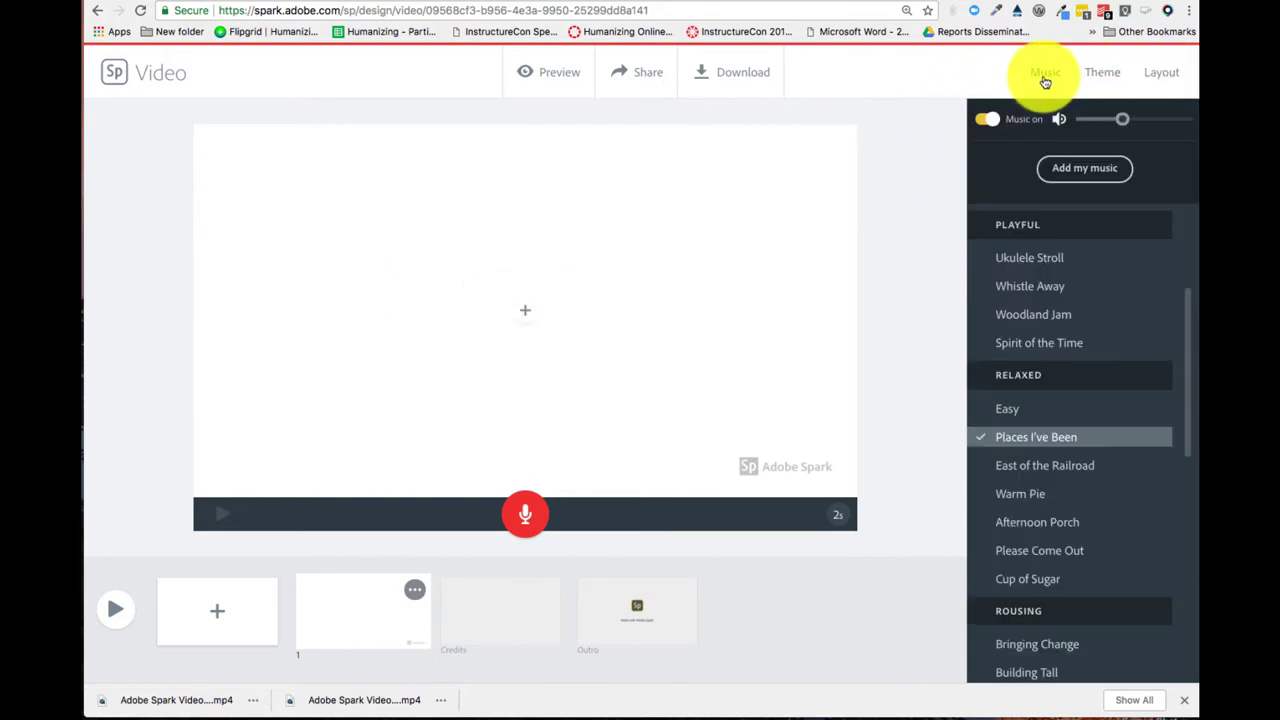
left_click(995, 125)
left_click(995, 125)
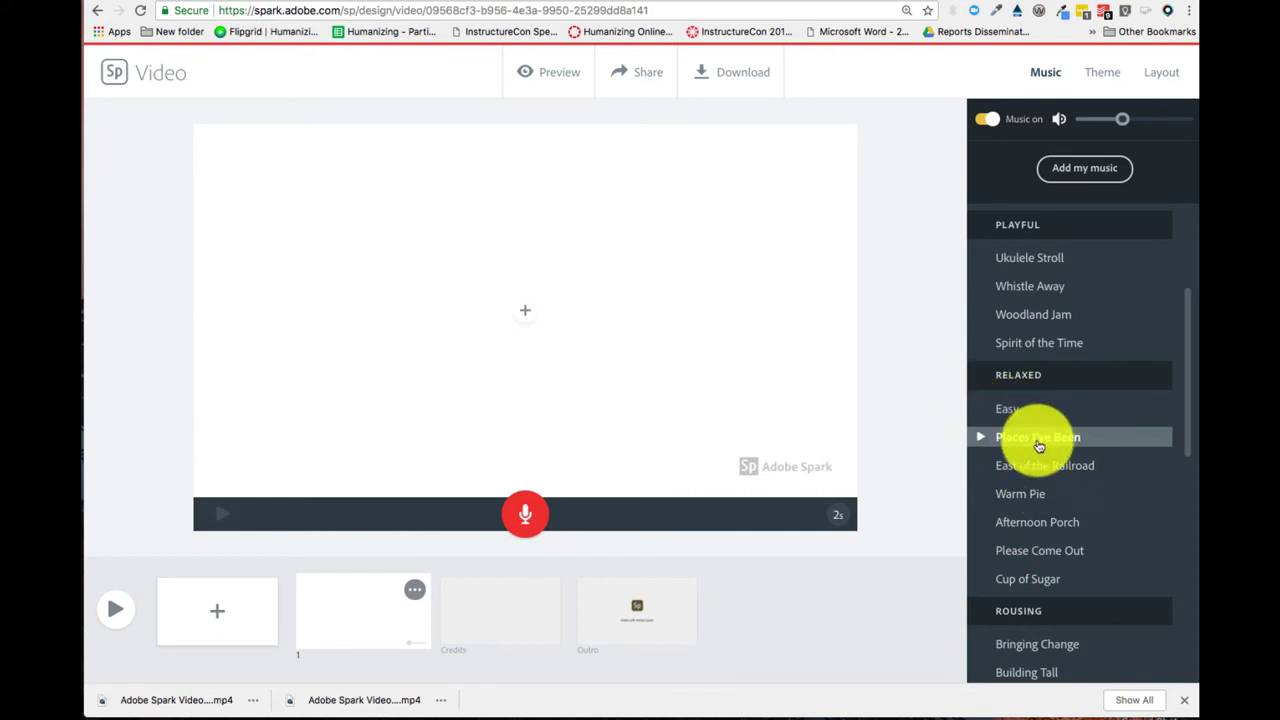
Browse the themes and apply the pale green Sage theme to all slides
left_click(1104, 76)
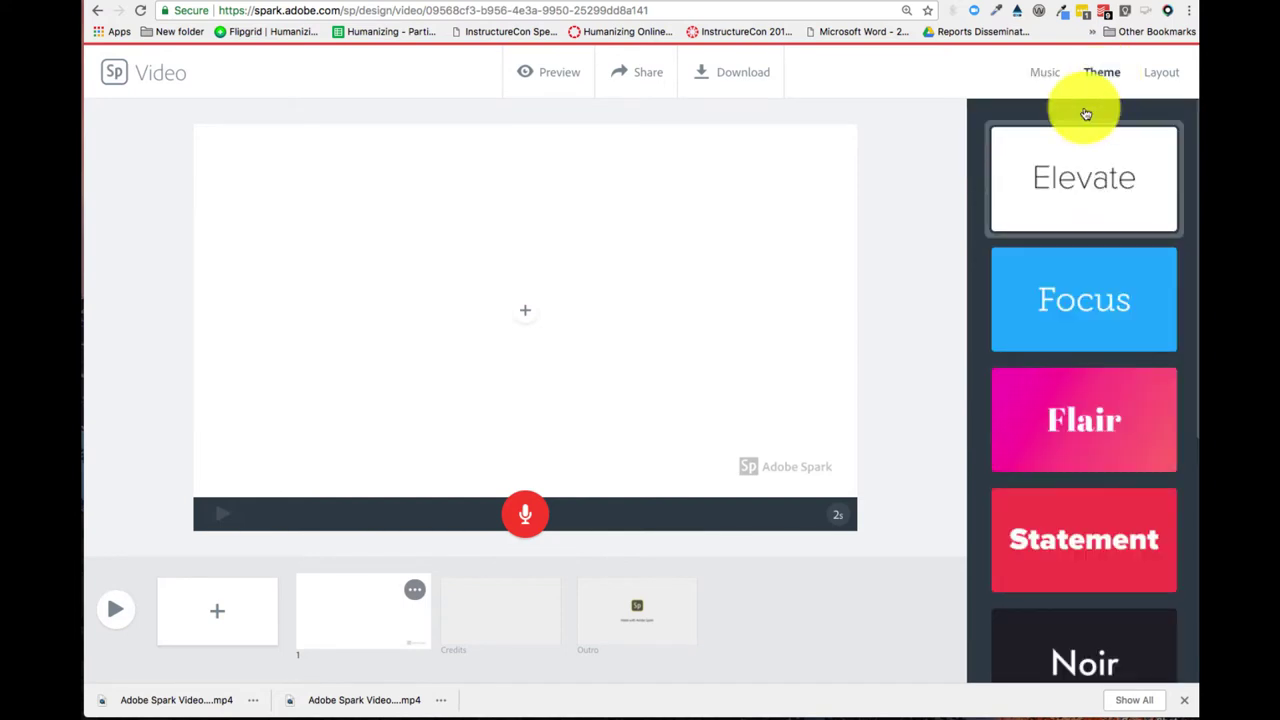
scroll(1059, 387, "down", 5)
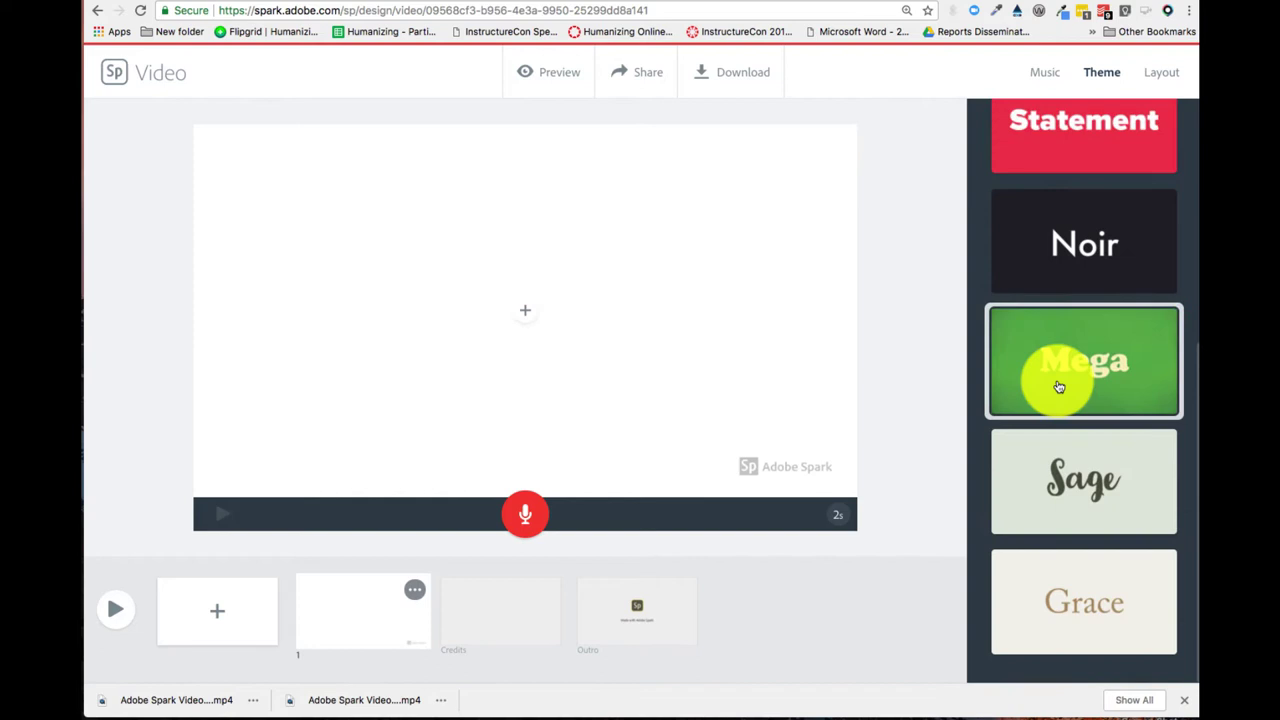
scroll(1077, 440, "up", 1)
scroll(1077, 440, "up", 3)
scroll(1077, 440, "down", 4)
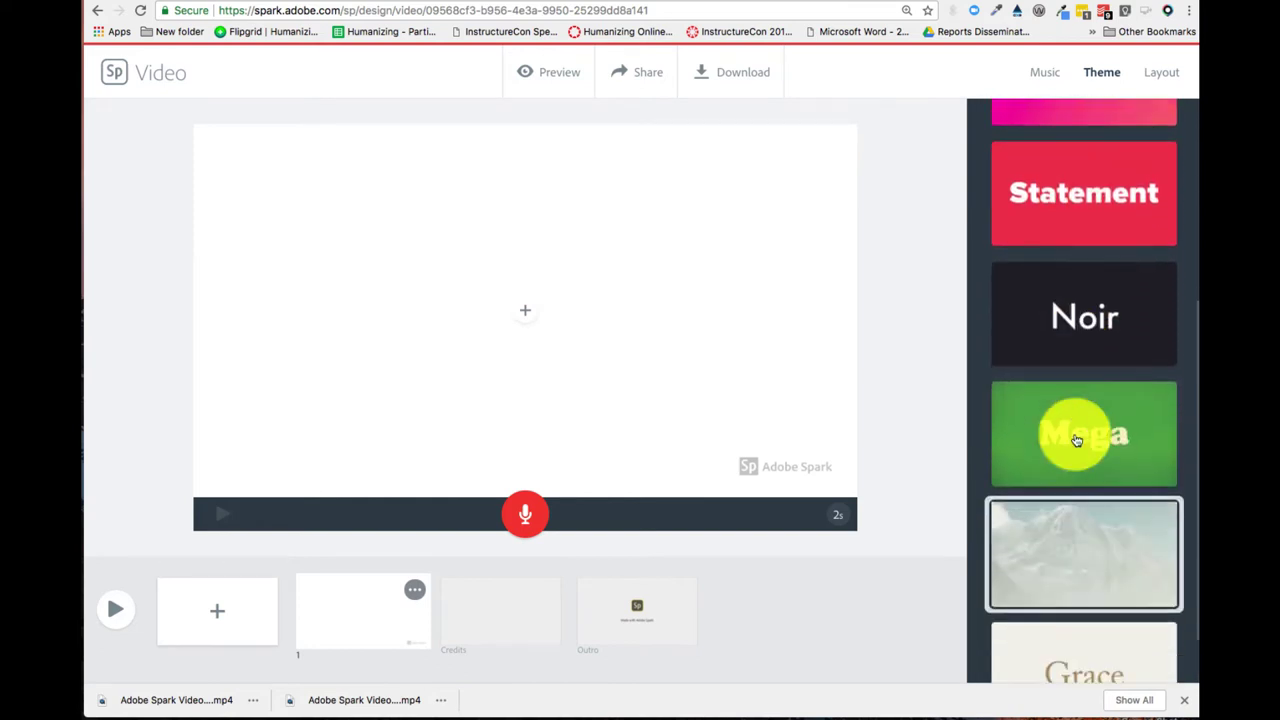
left_click(1077, 440)
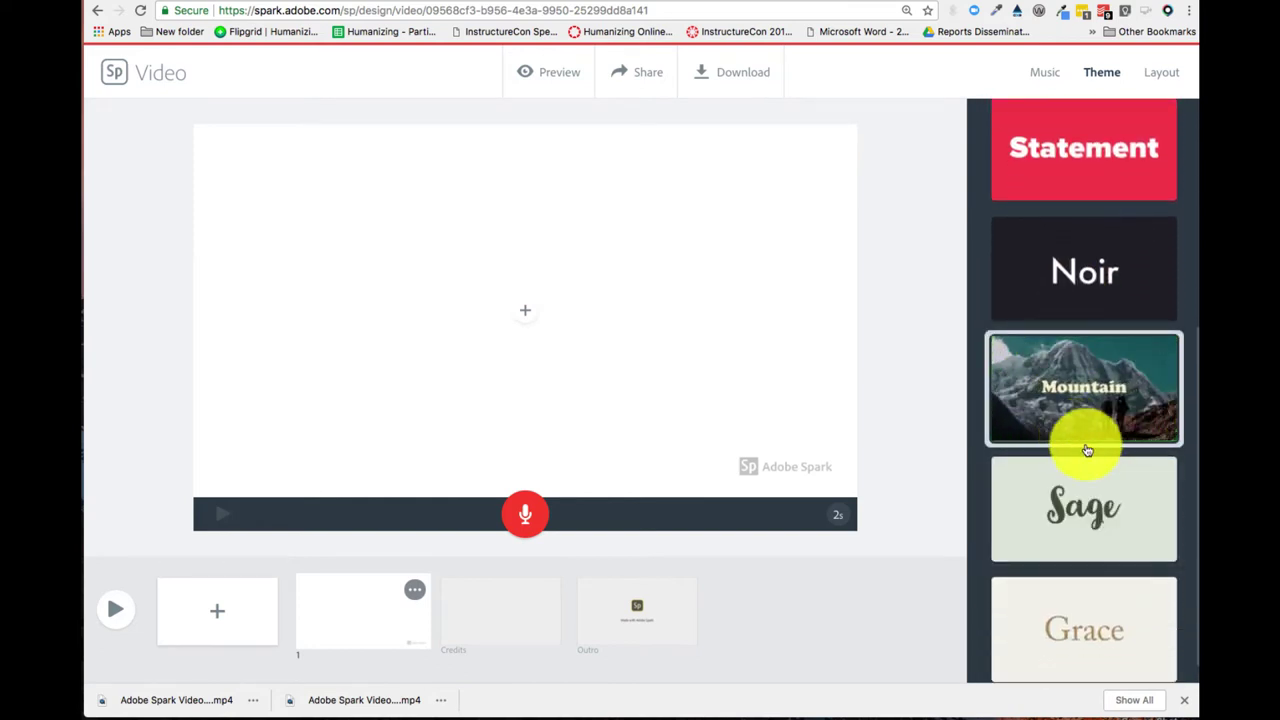
mouse_move(1090, 472)
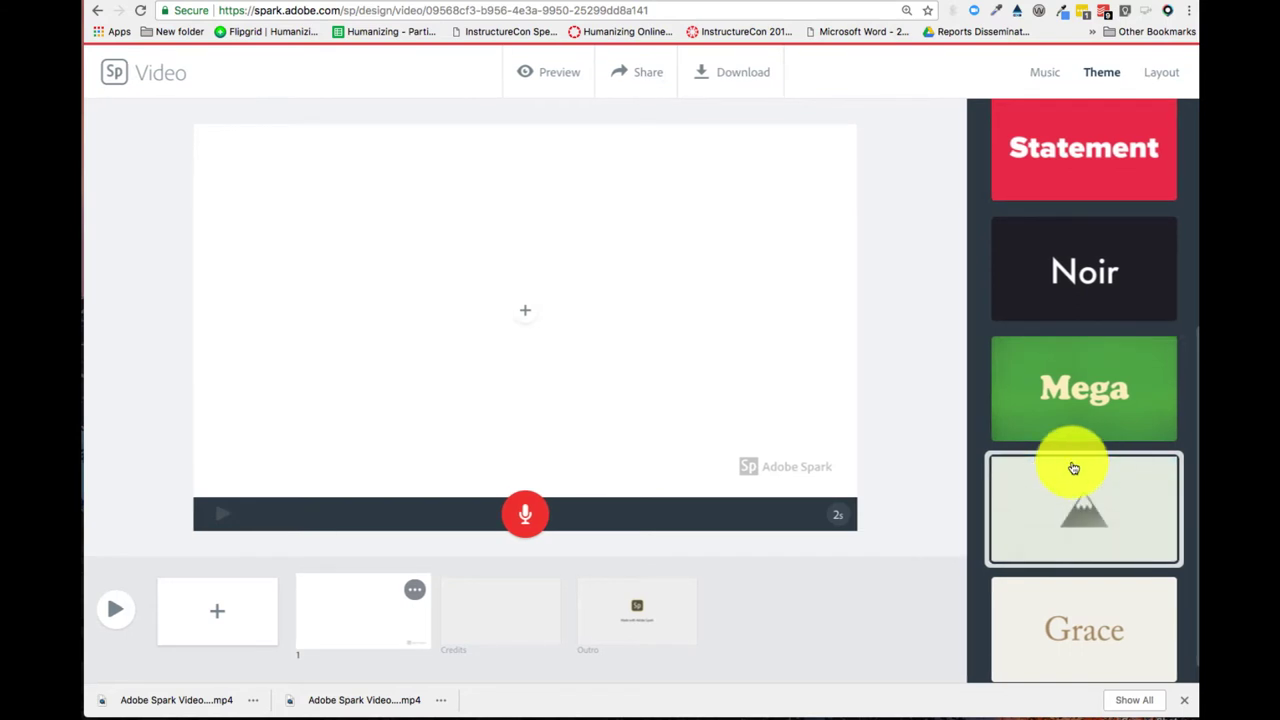
left_click(1095, 508)
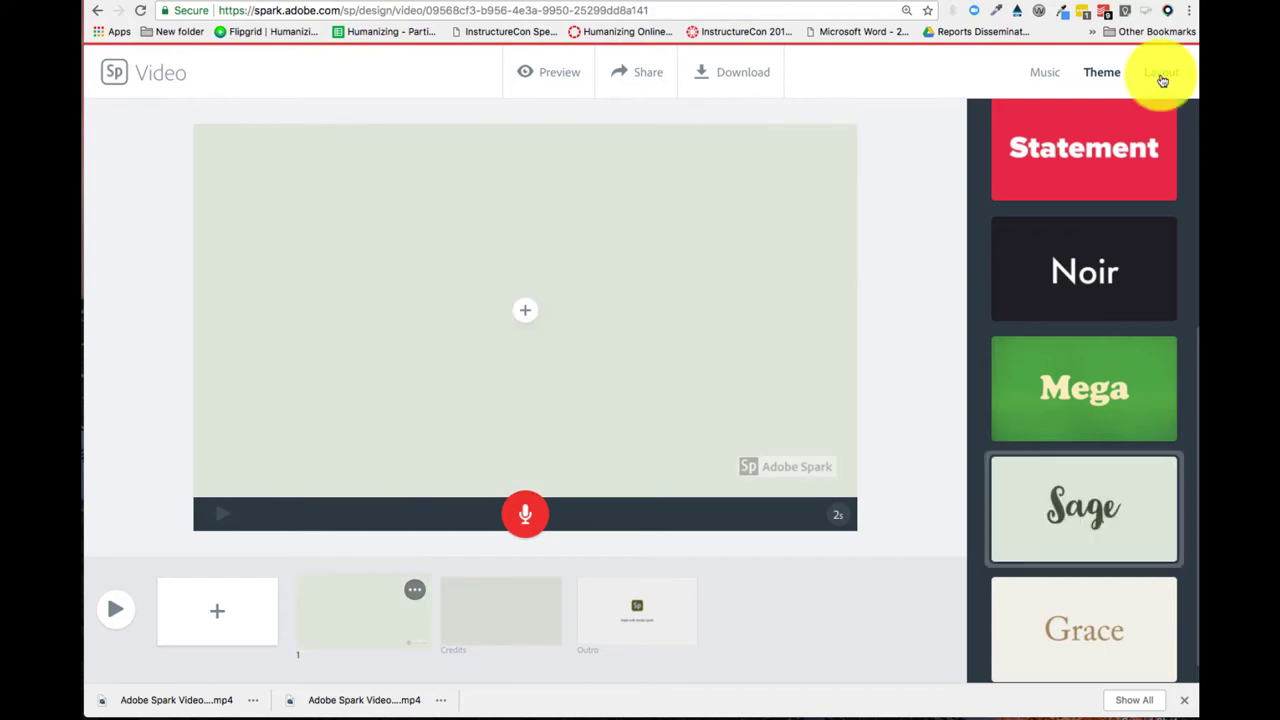
left_click(1162, 80)
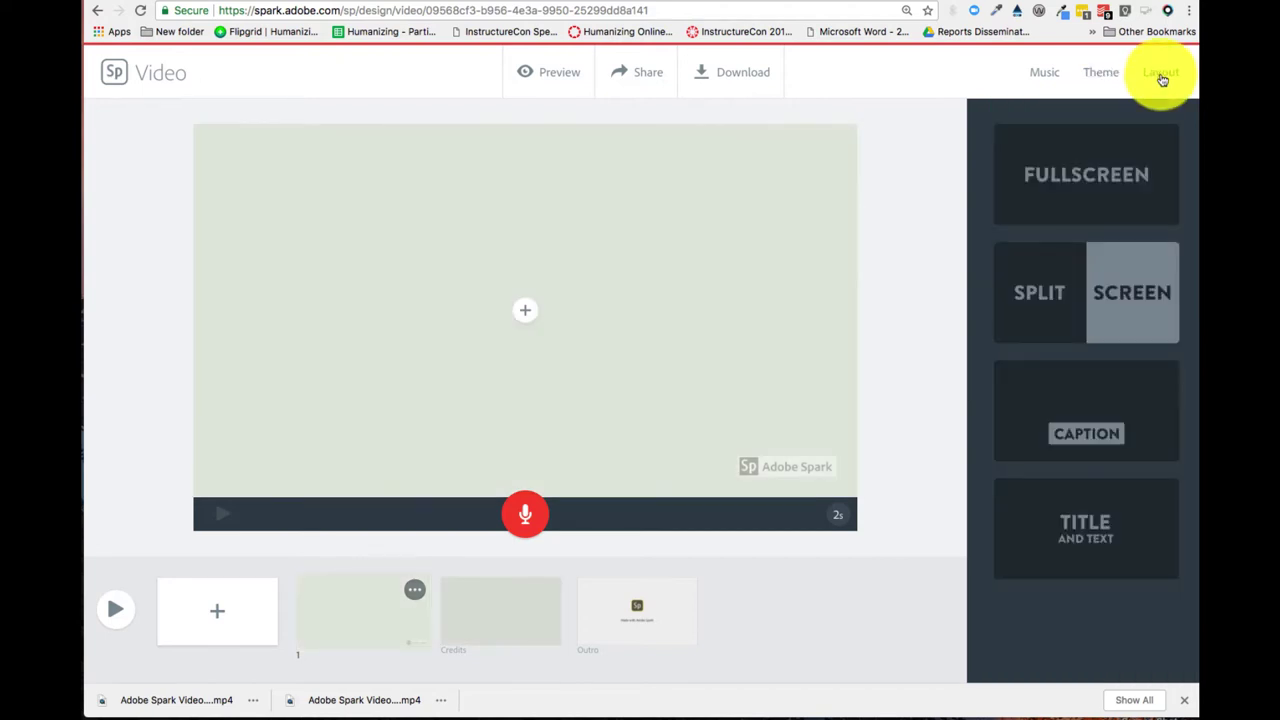
Give slide 1 the Title and Text layout with the title 'Learning from Students'
left_click(1120, 308)
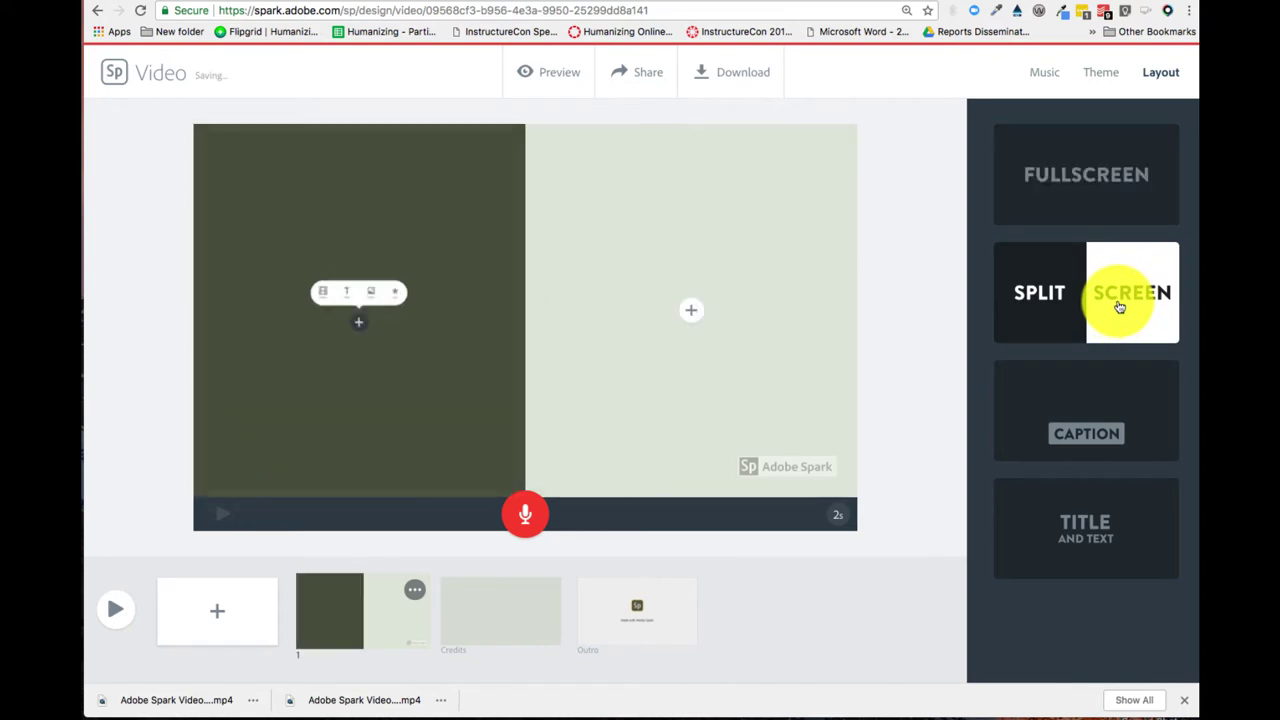
left_click(1117, 435)
left_click(1128, 528)
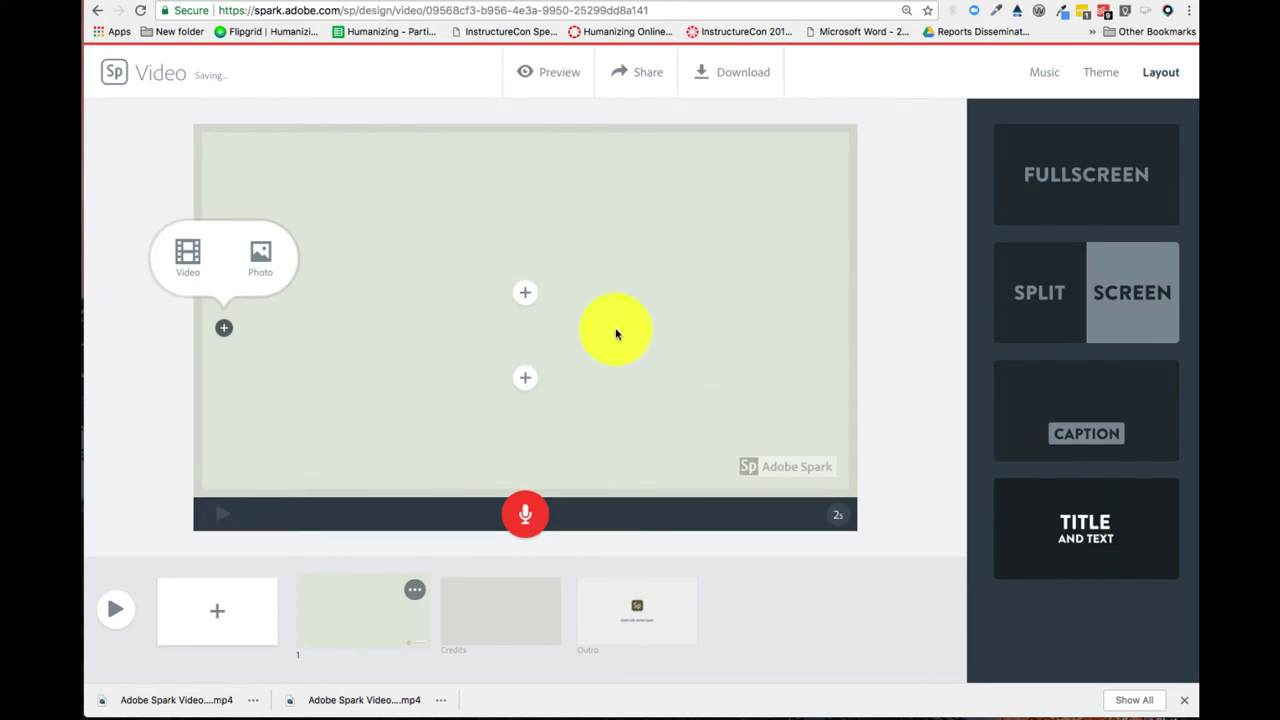
left_click(523, 294)
type("L")
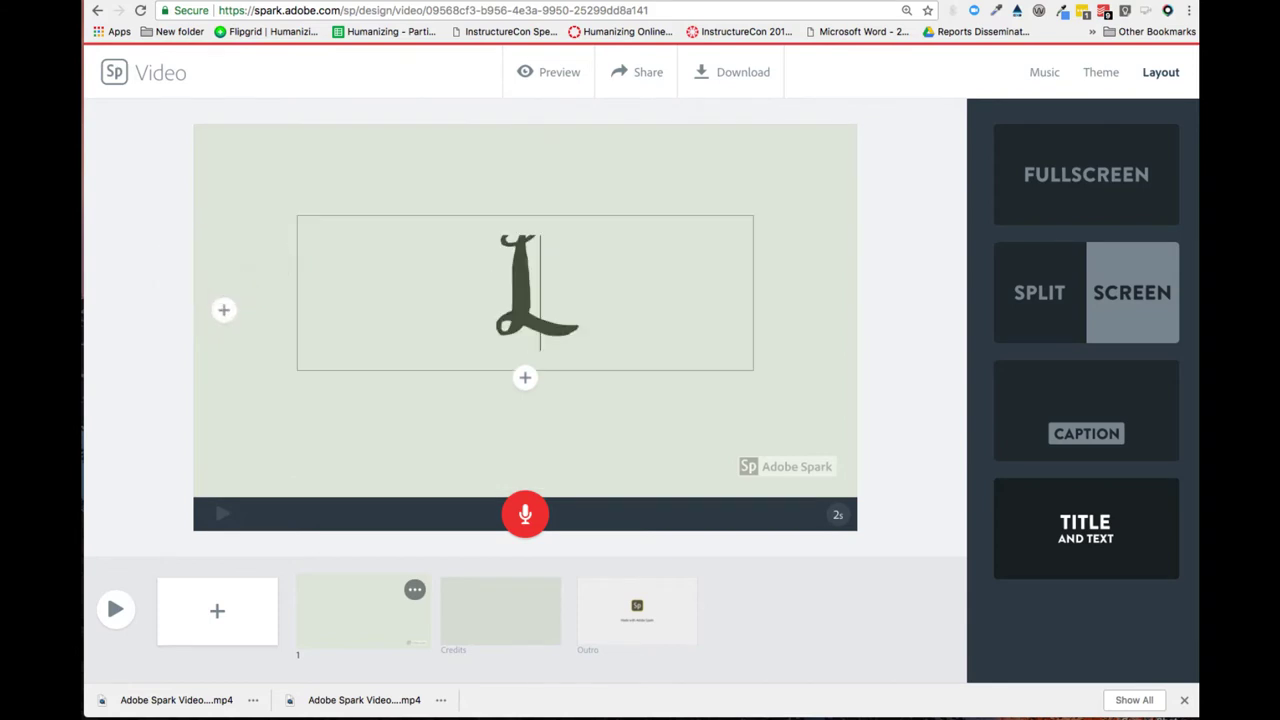
type("earning from")
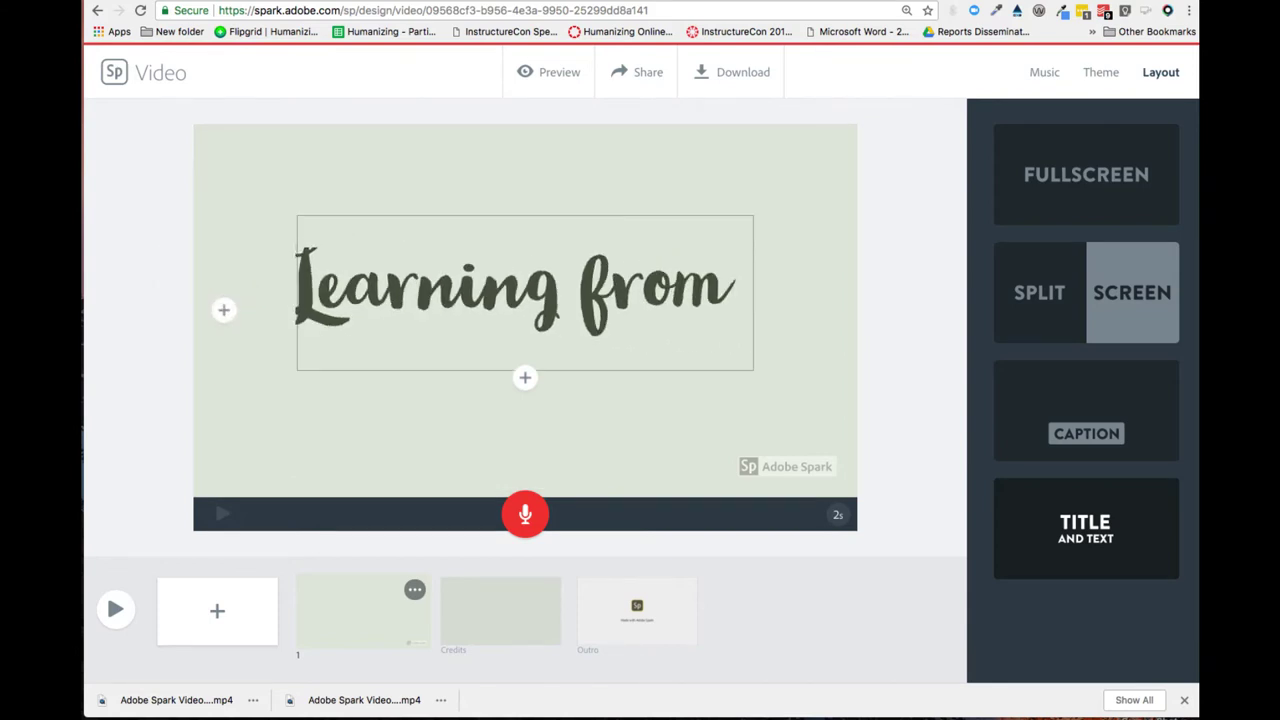
type(" Students")
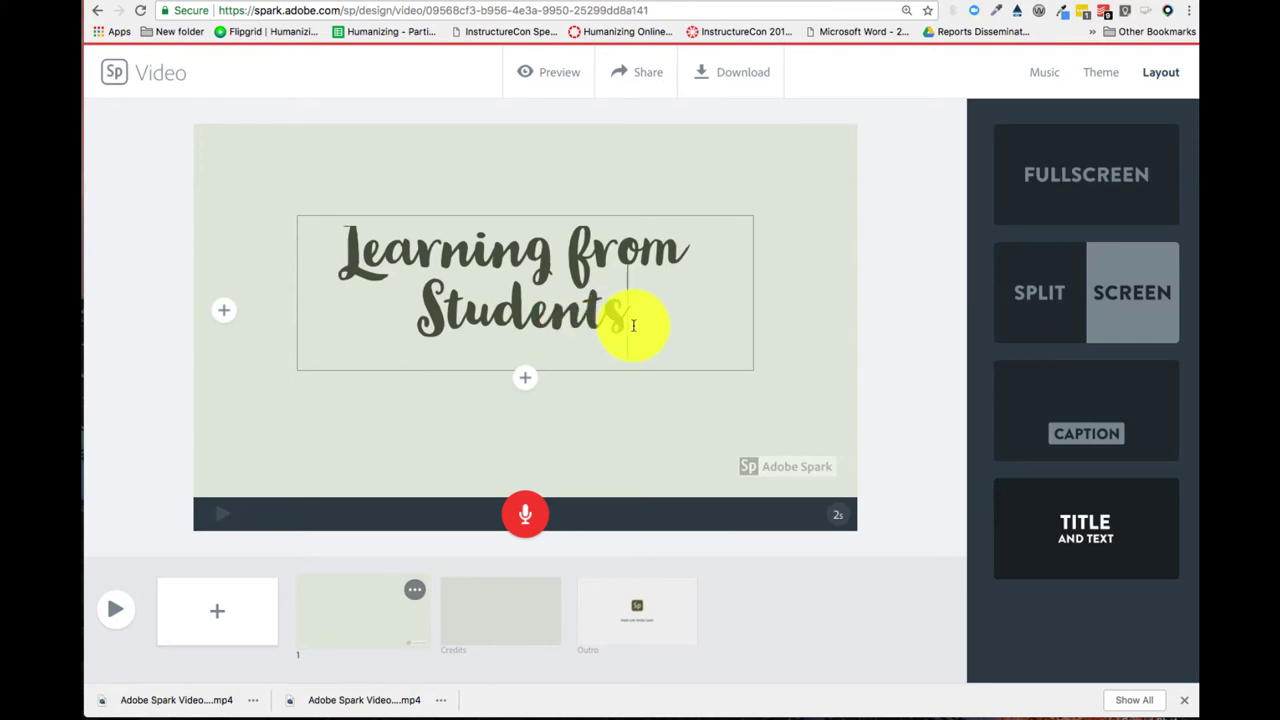
left_click(815, 292)
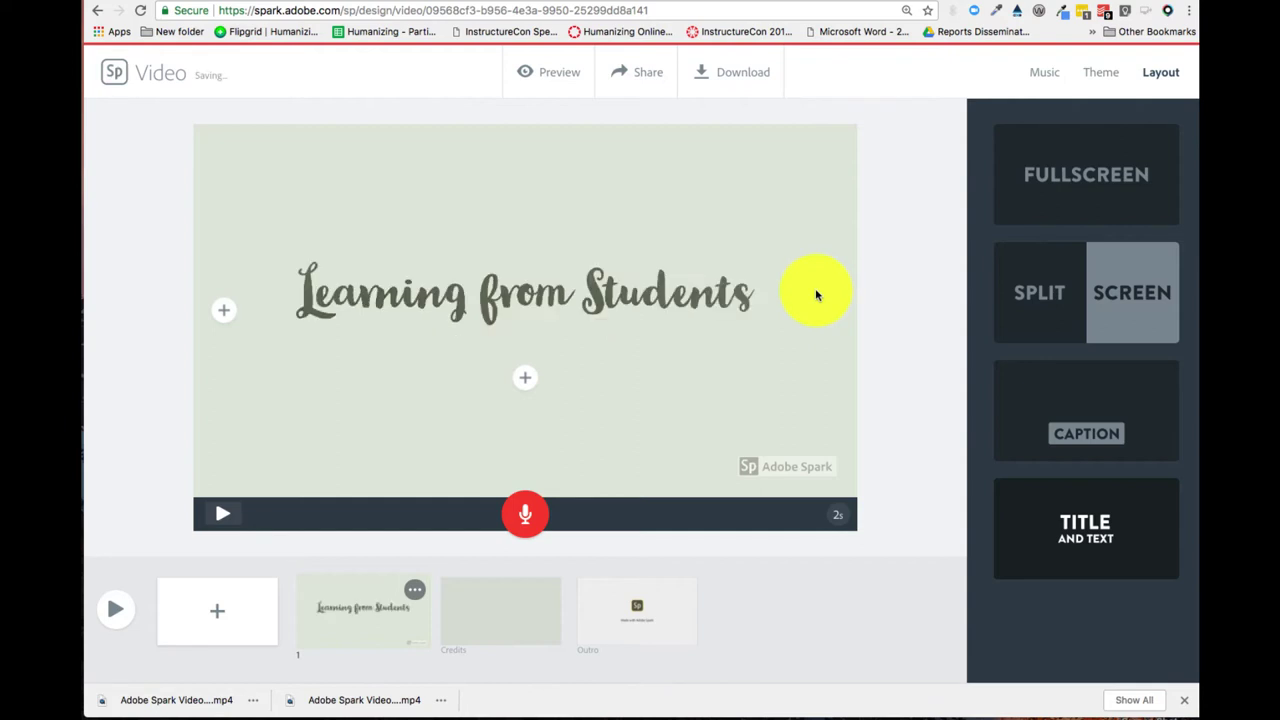
left_click(686, 294)
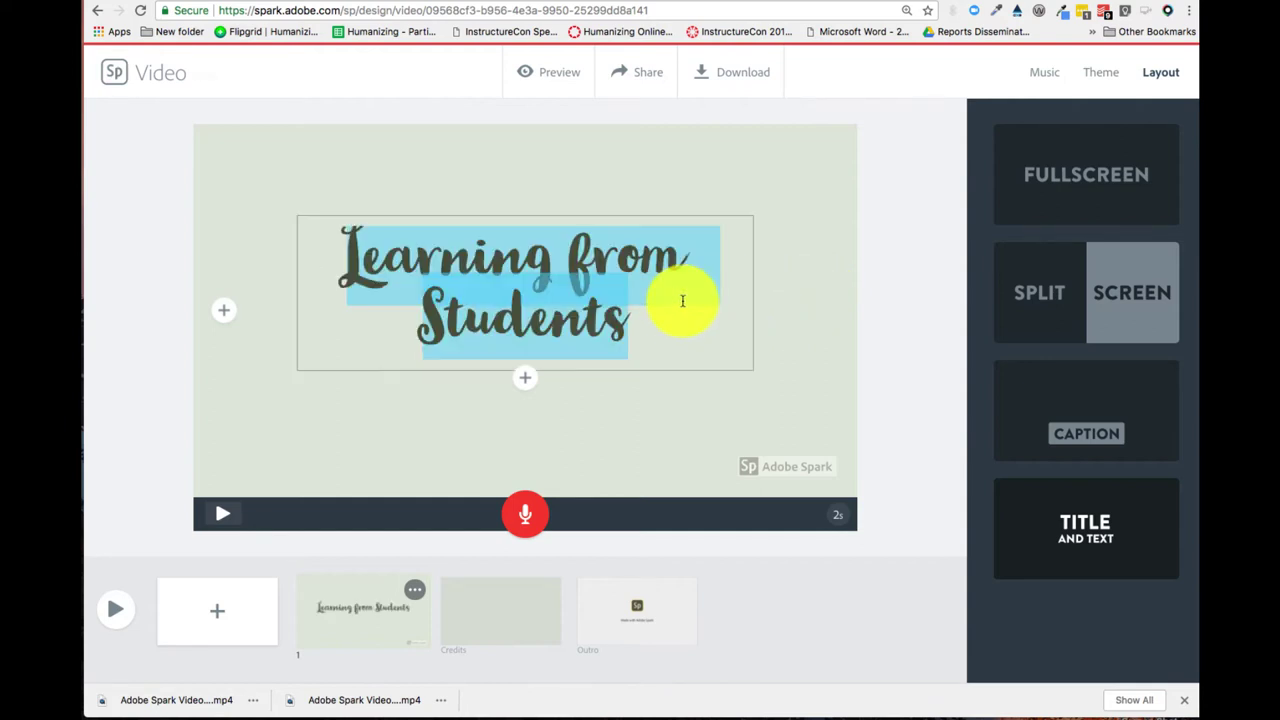
left_click(801, 313)
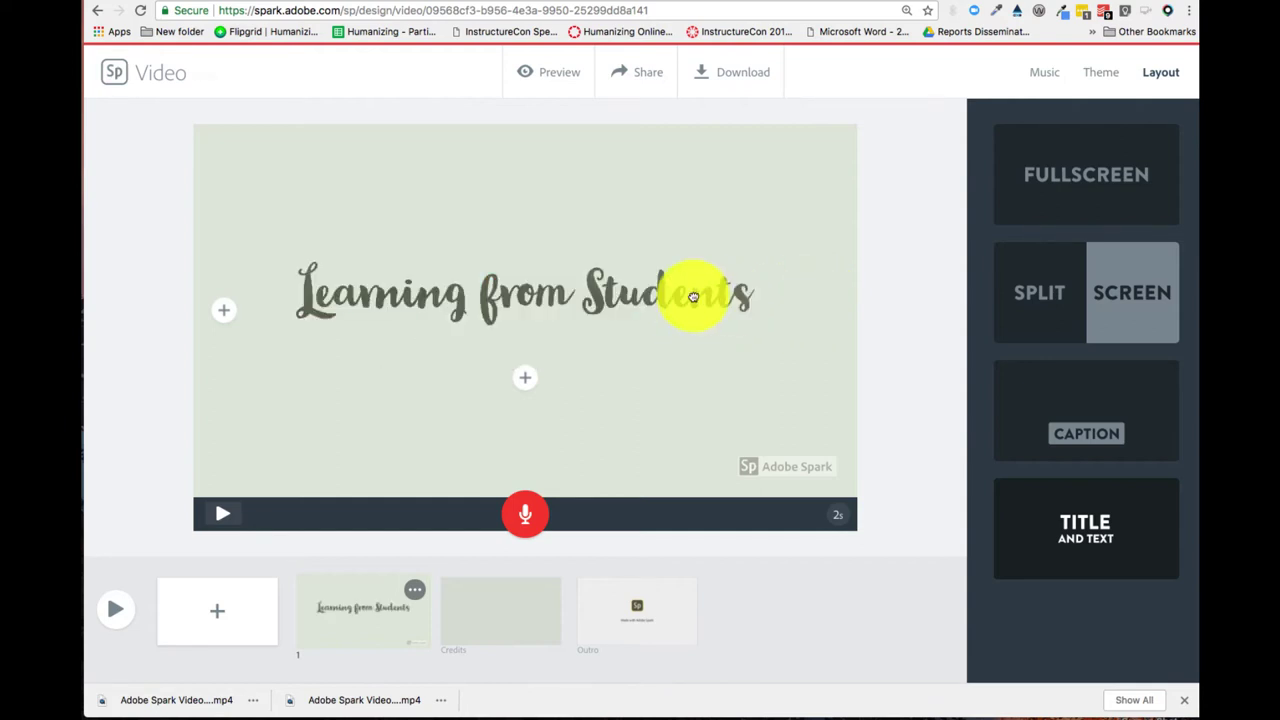
Add the author's full name as a subtitle beneath the title
left_click(526, 381)
type("Michelle Pacansky-Brock")
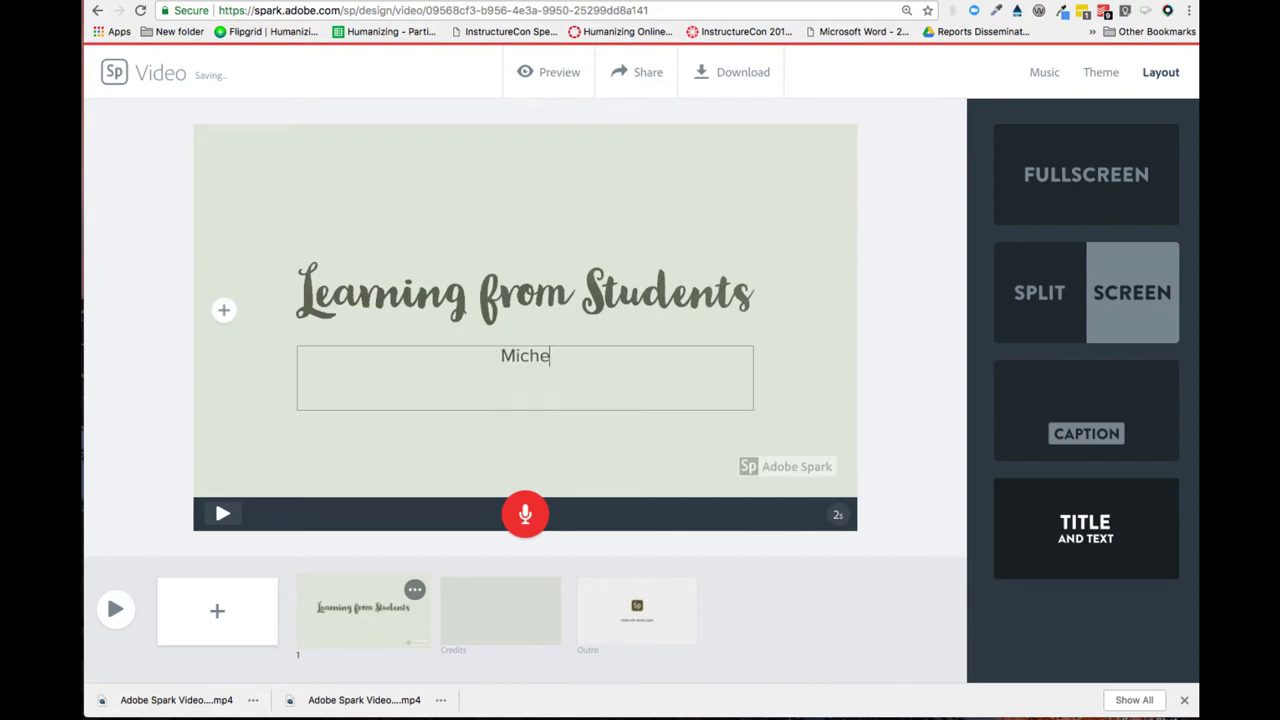
left_click(807, 388)
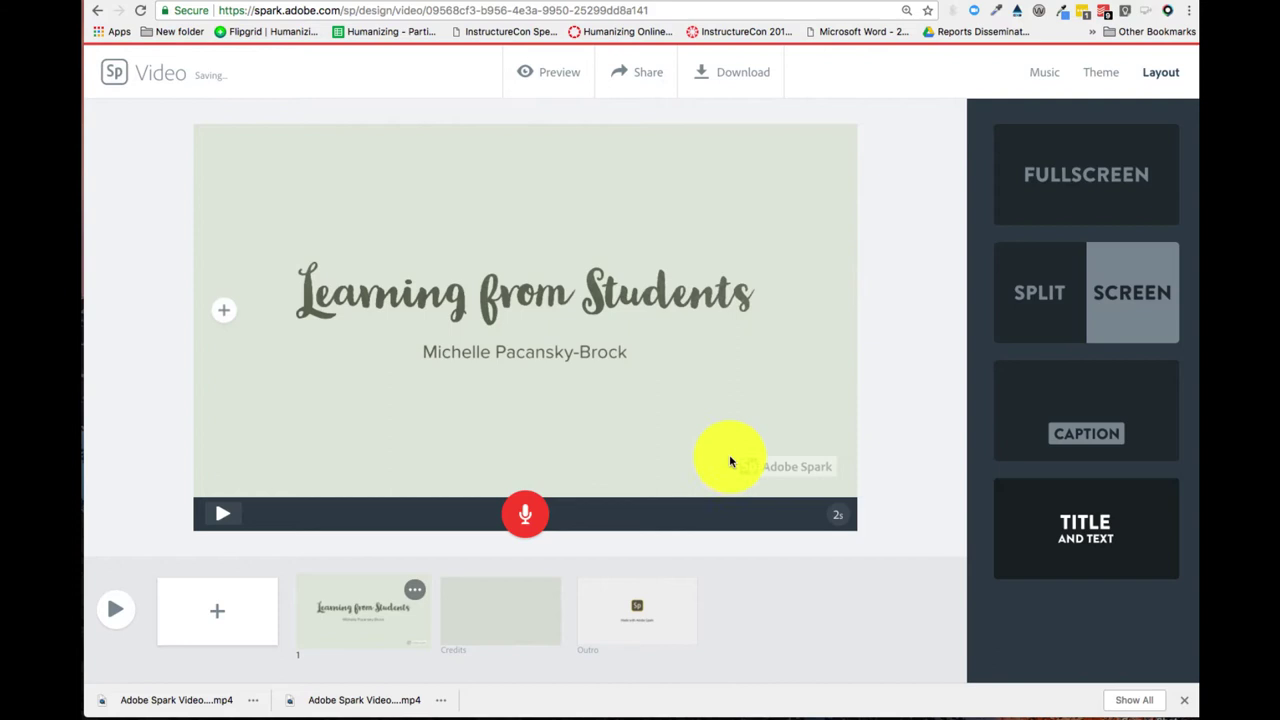
Add slide 2 with a free photo of a laptop on a bed, searched as 'laptop'
left_click(219, 615)
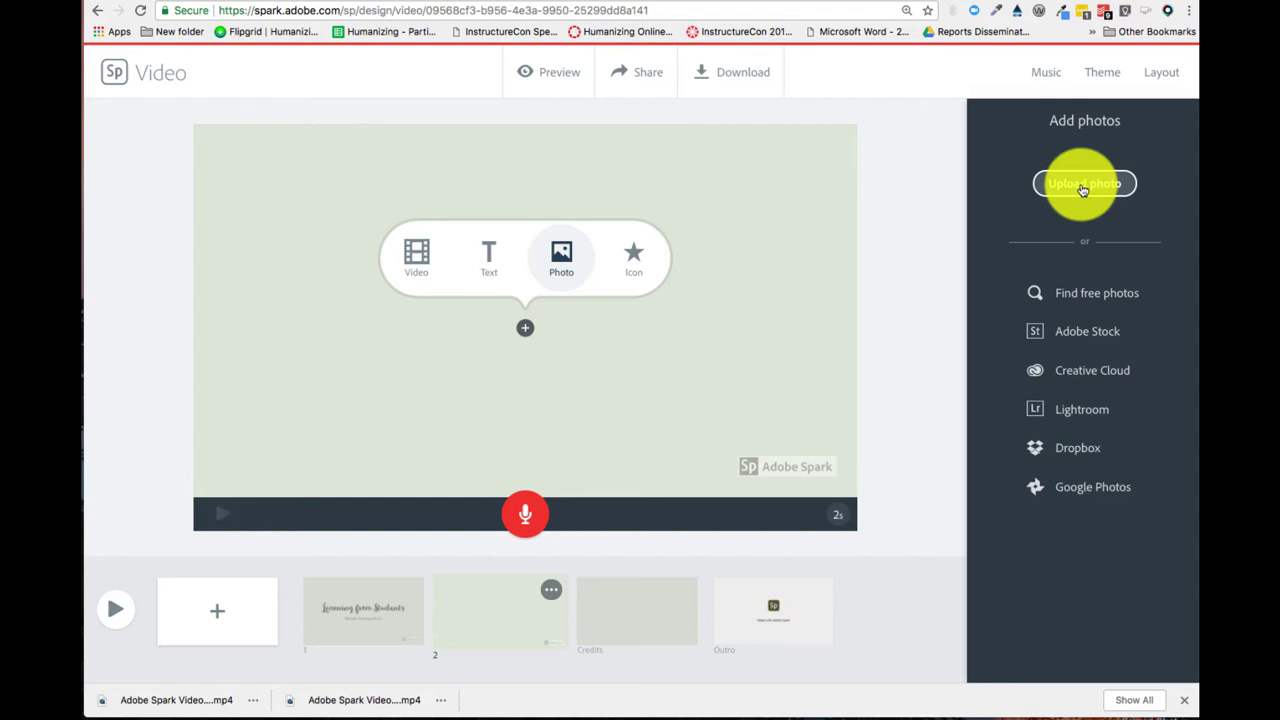
left_click(1077, 297)
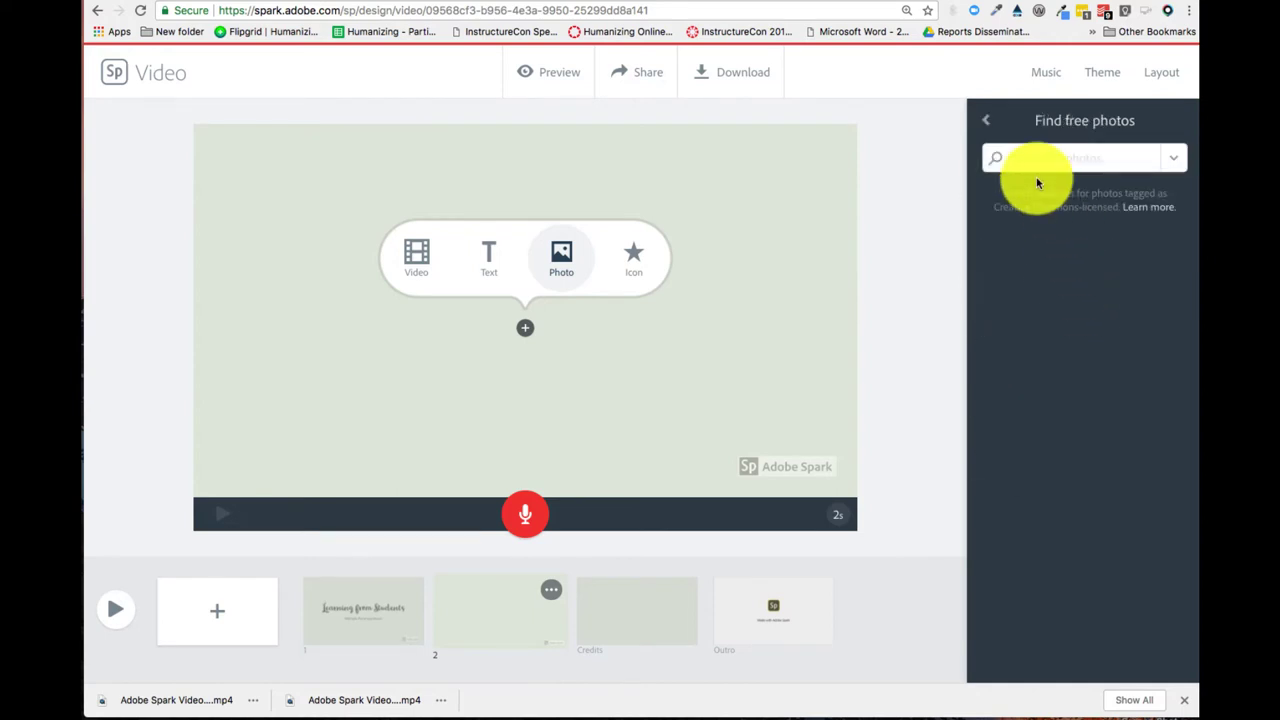
type("laptop")
key("Return")
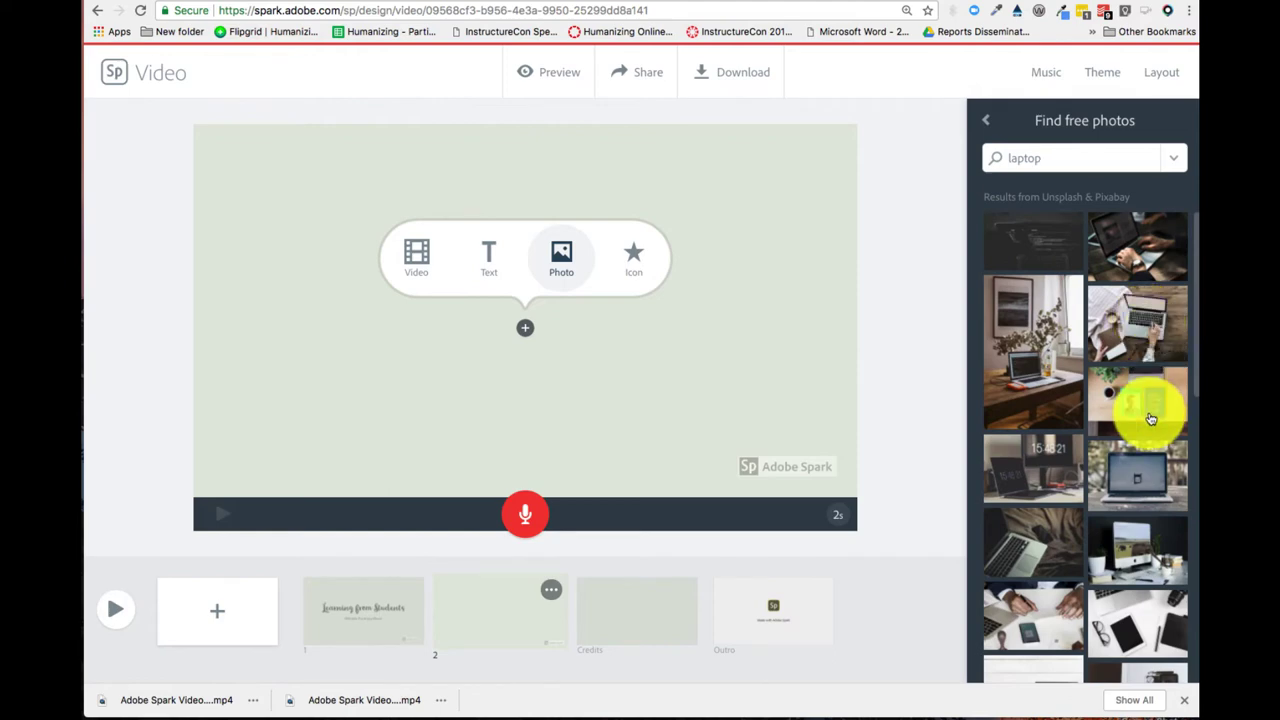
left_click(1044, 536)
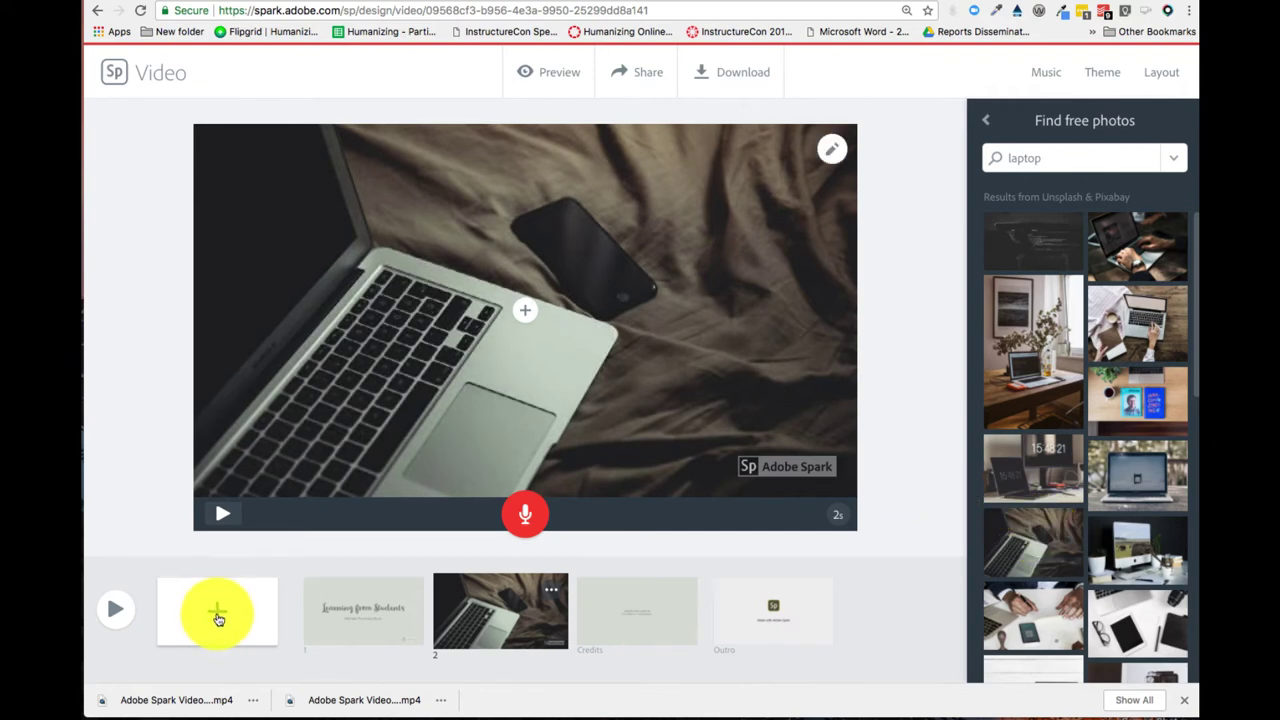
Add slide 3 with the first question-mark icon from an icon search
left_click(218, 616)
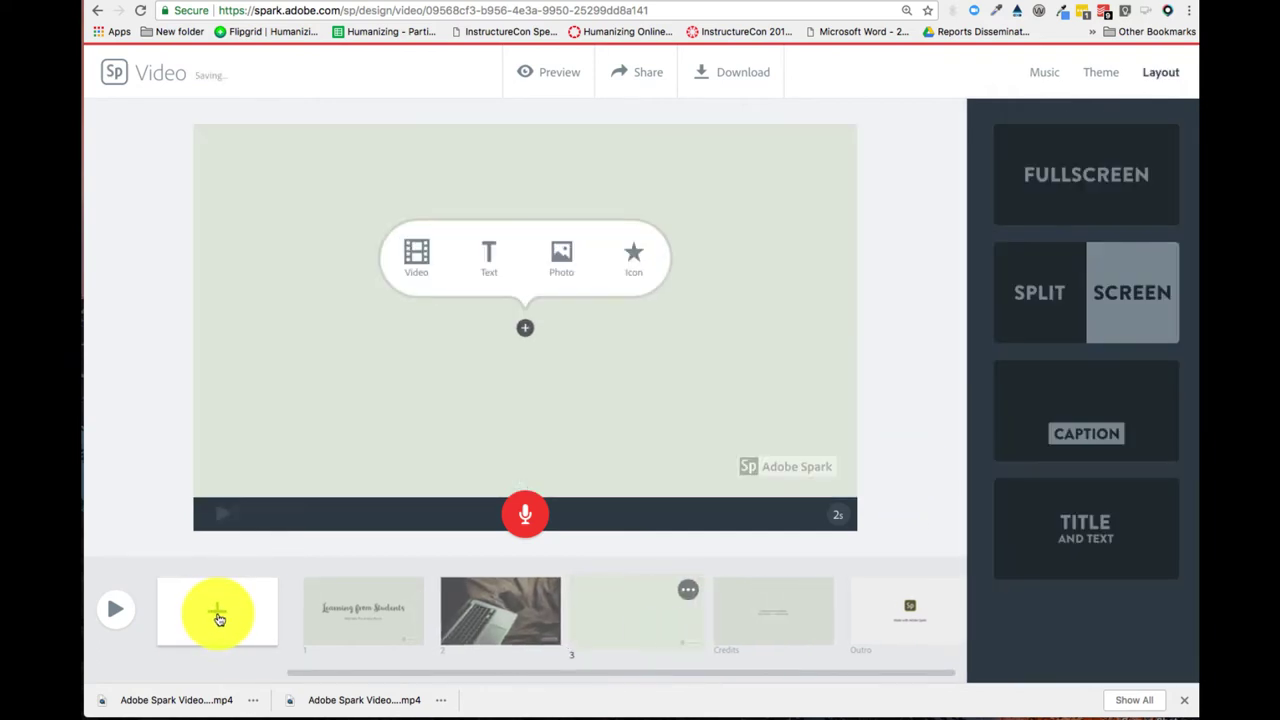
left_click(634, 254)
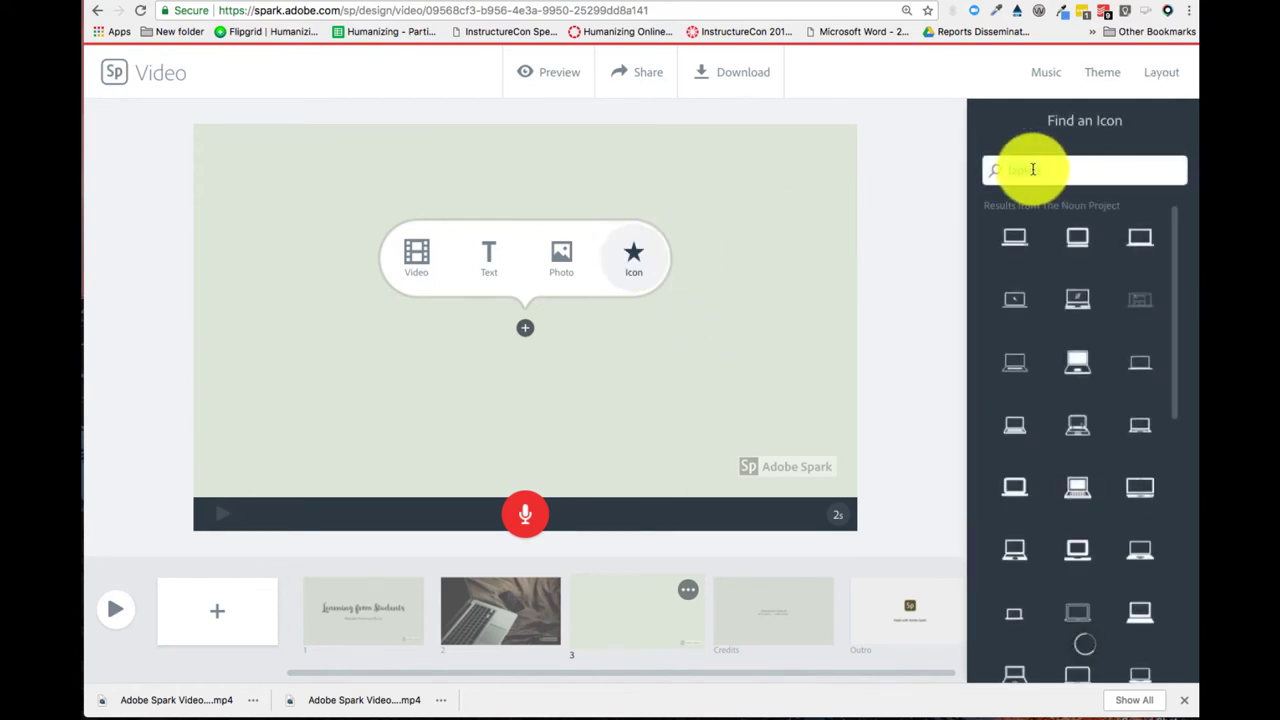
type("cuestion mar")
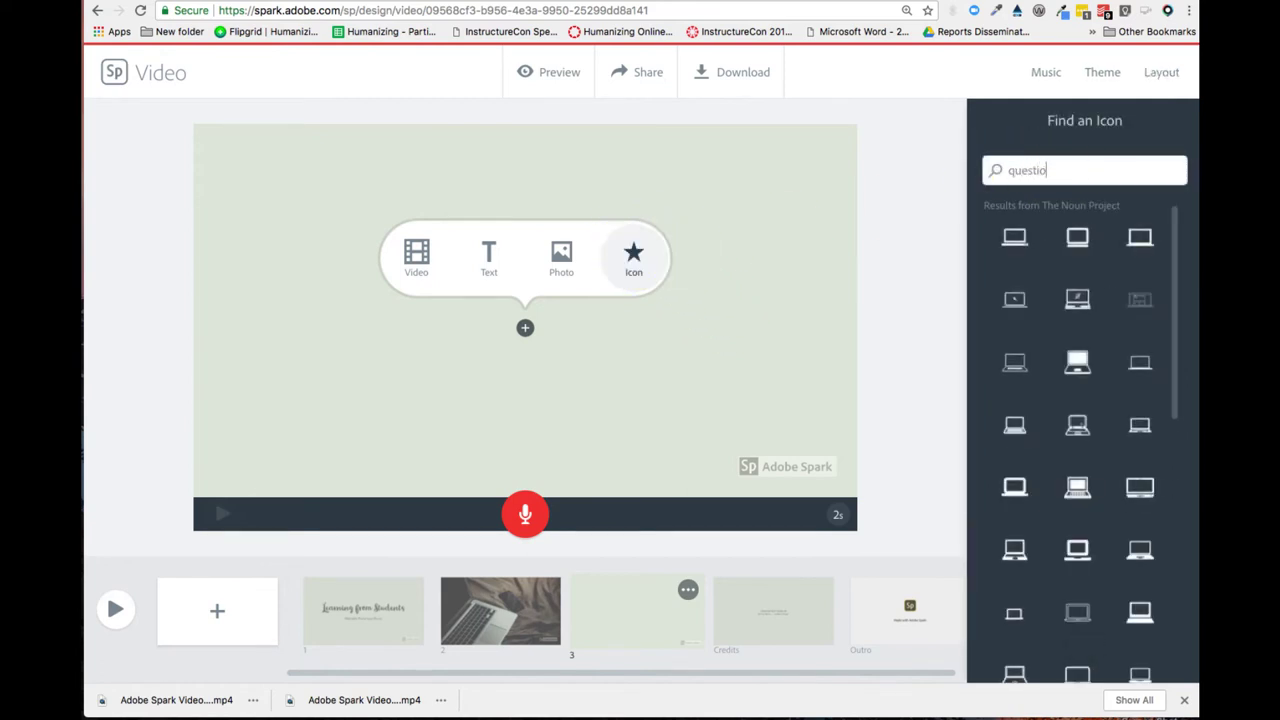
type("k")
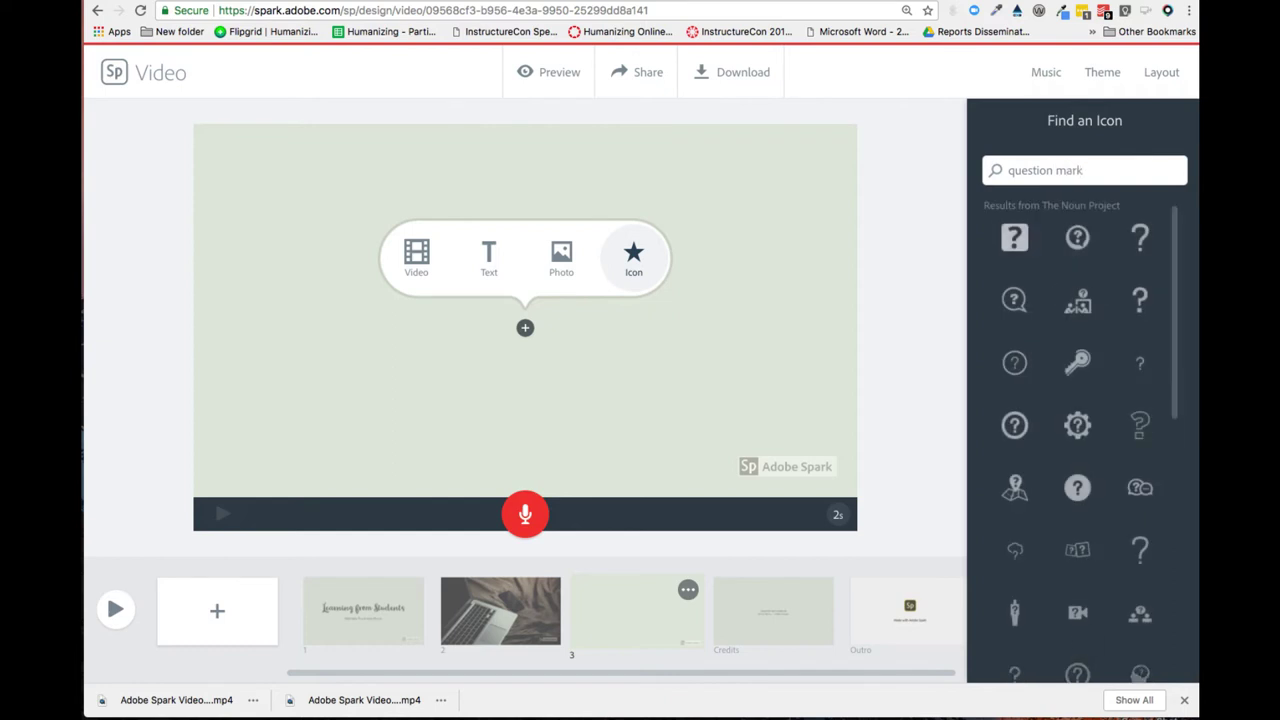
left_click(1016, 246)
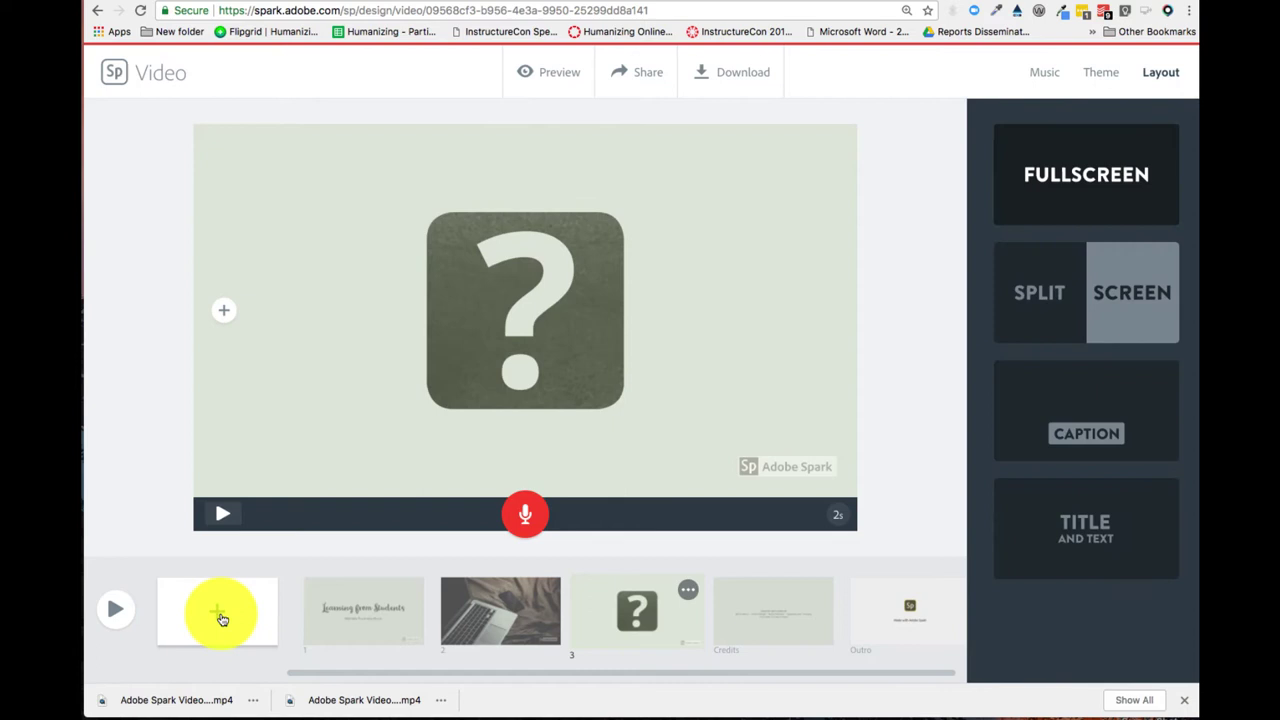
Add split-screen slide 4 with a 'person' face icon in the left pane
left_click(220, 613)
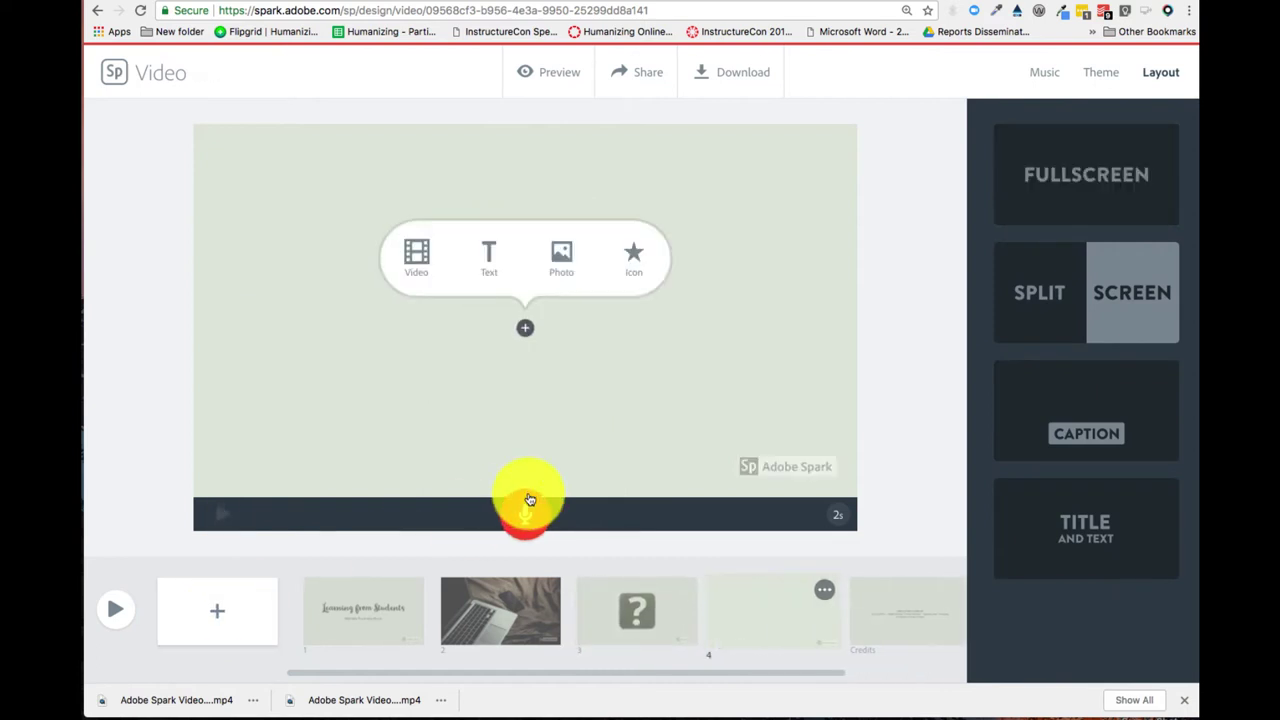
left_click(1089, 312)
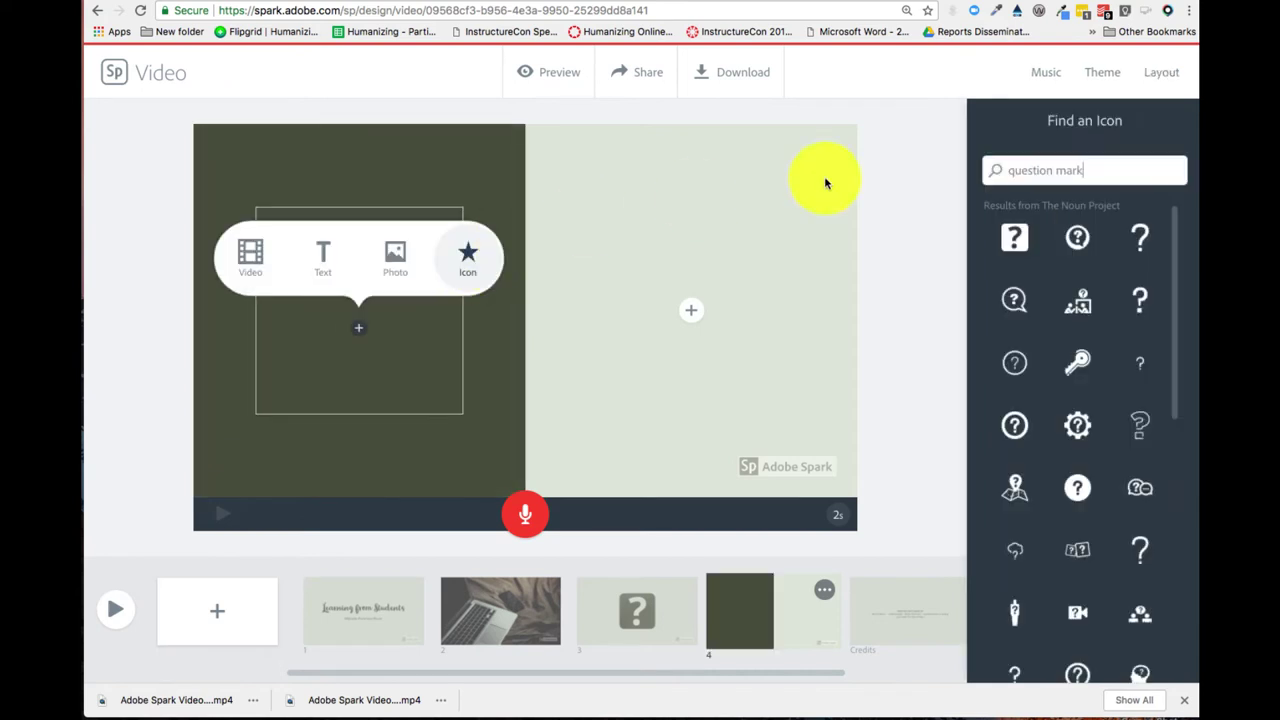
left_click_drag(1086, 169, 997, 173)
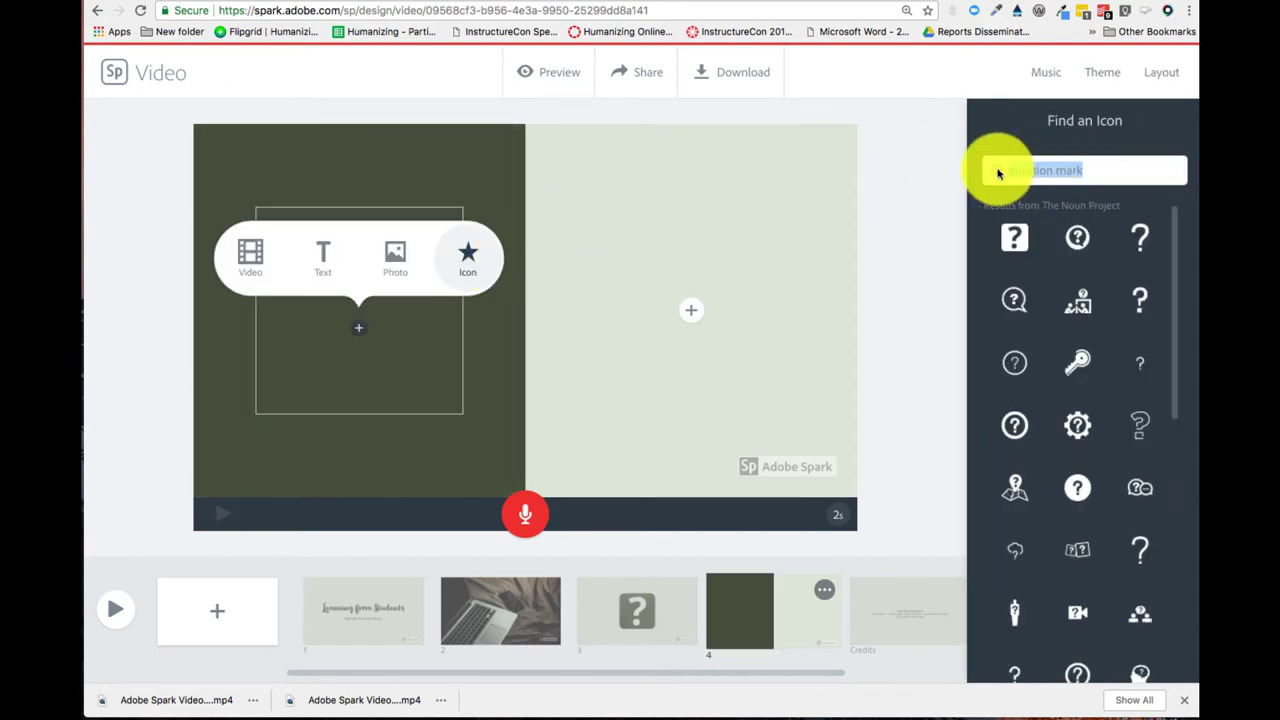
type("person")
left_click(1016, 246)
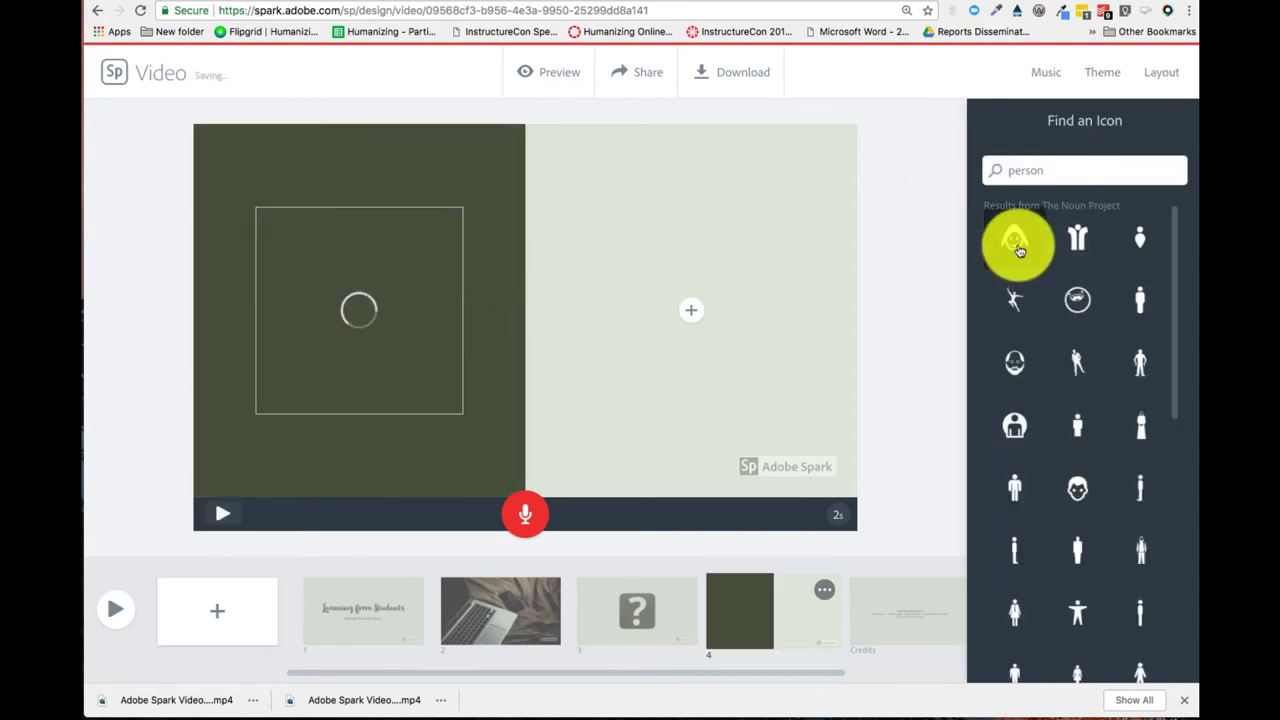
left_click(654, 253)
Paste the five-line student profile as text in the right pane
left_click(692, 317)
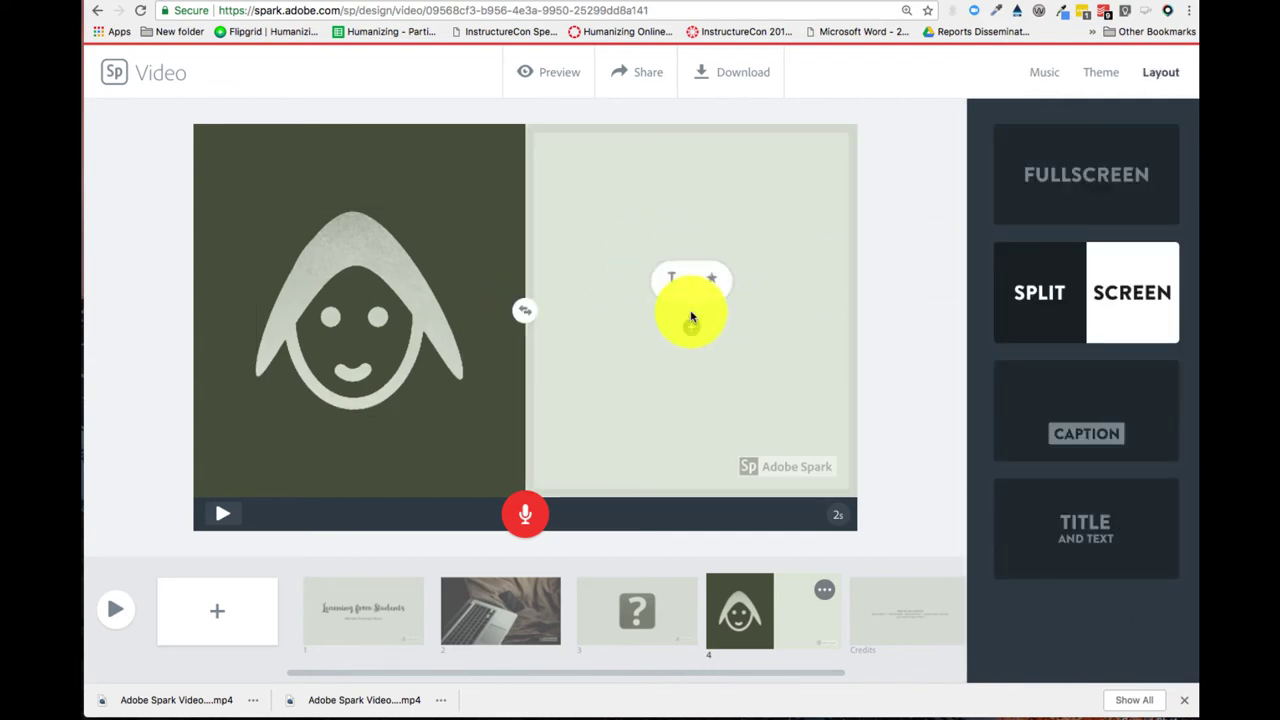
left_click(660, 251)
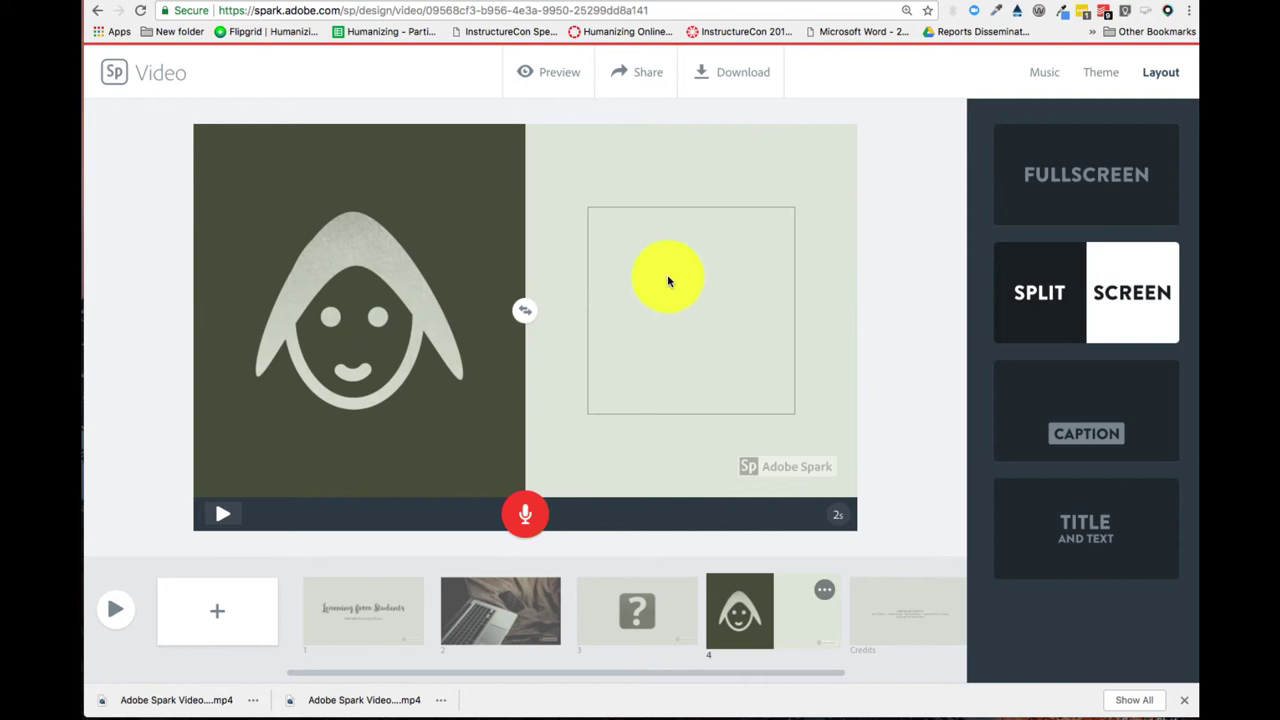
type("24 year old Hispanic female Works 3 kids Goal is to transfer")
left_click(911, 366)
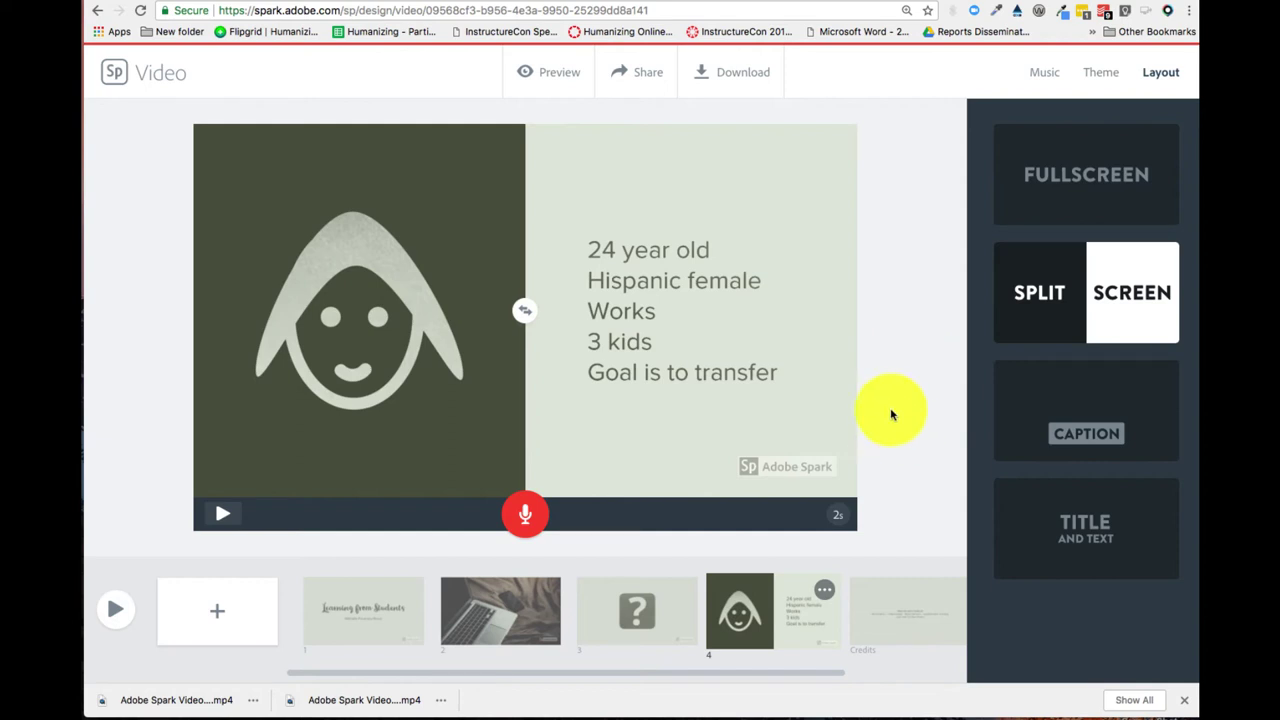
Record 8 seconds of narration on laptop slide 2 and play it back
left_click(349, 616)
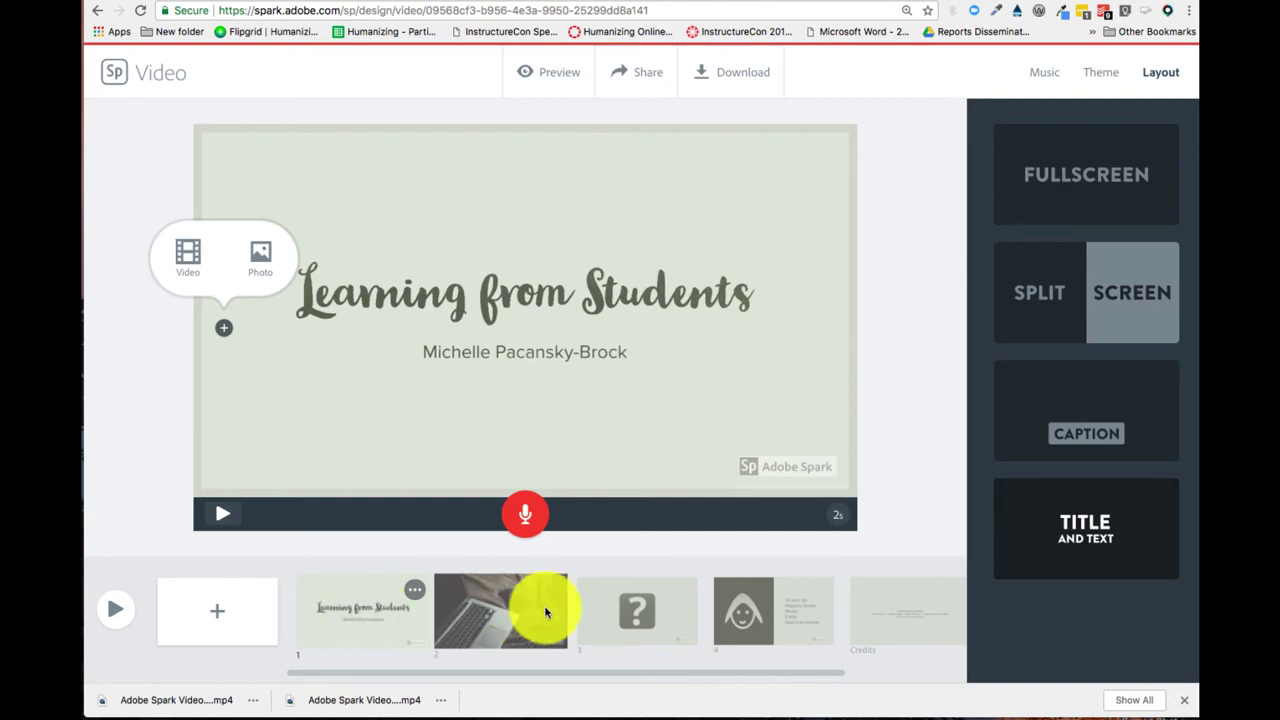
left_click(516, 607)
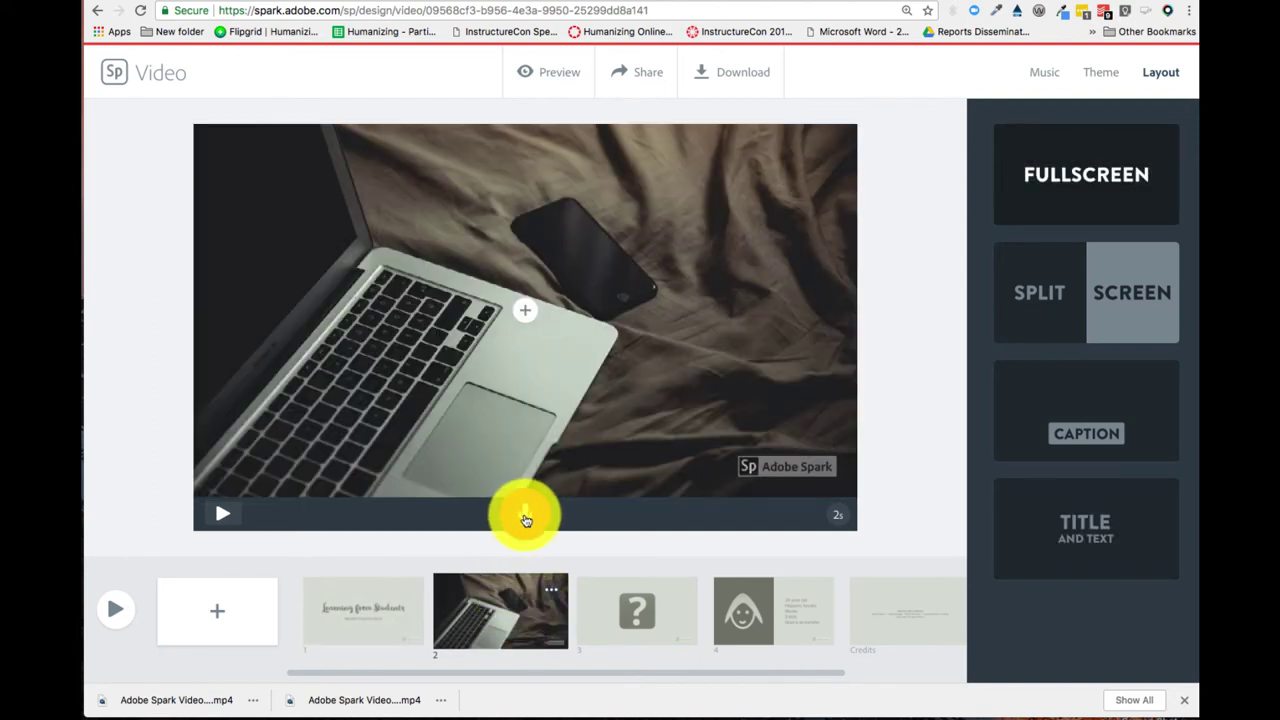
left_click_drag(526, 520, 525, 523)
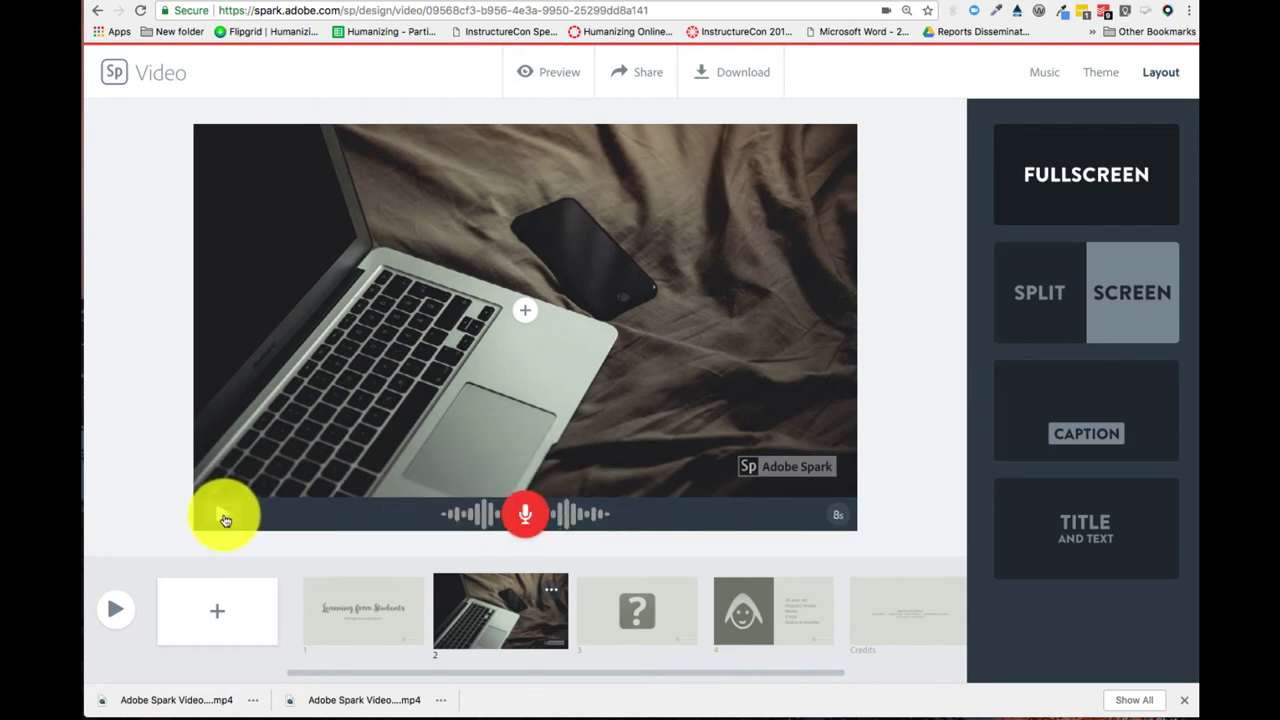
left_click(225, 519)
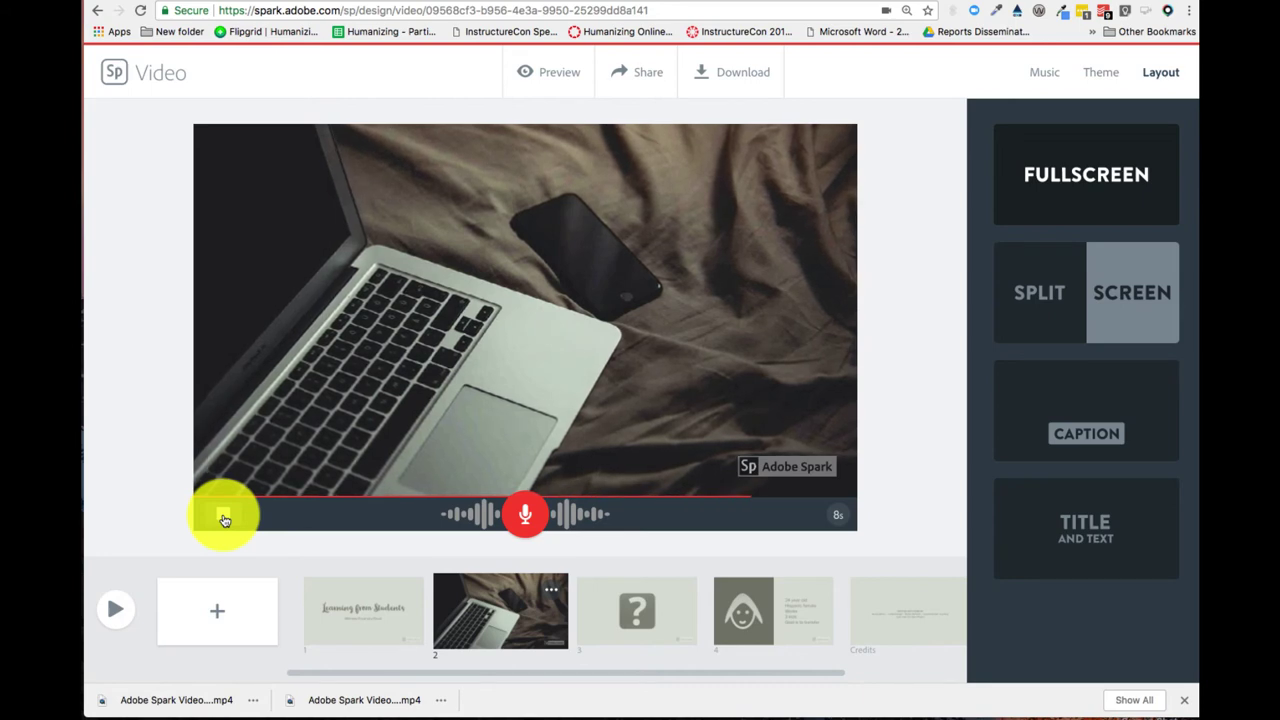
left_click(224, 517)
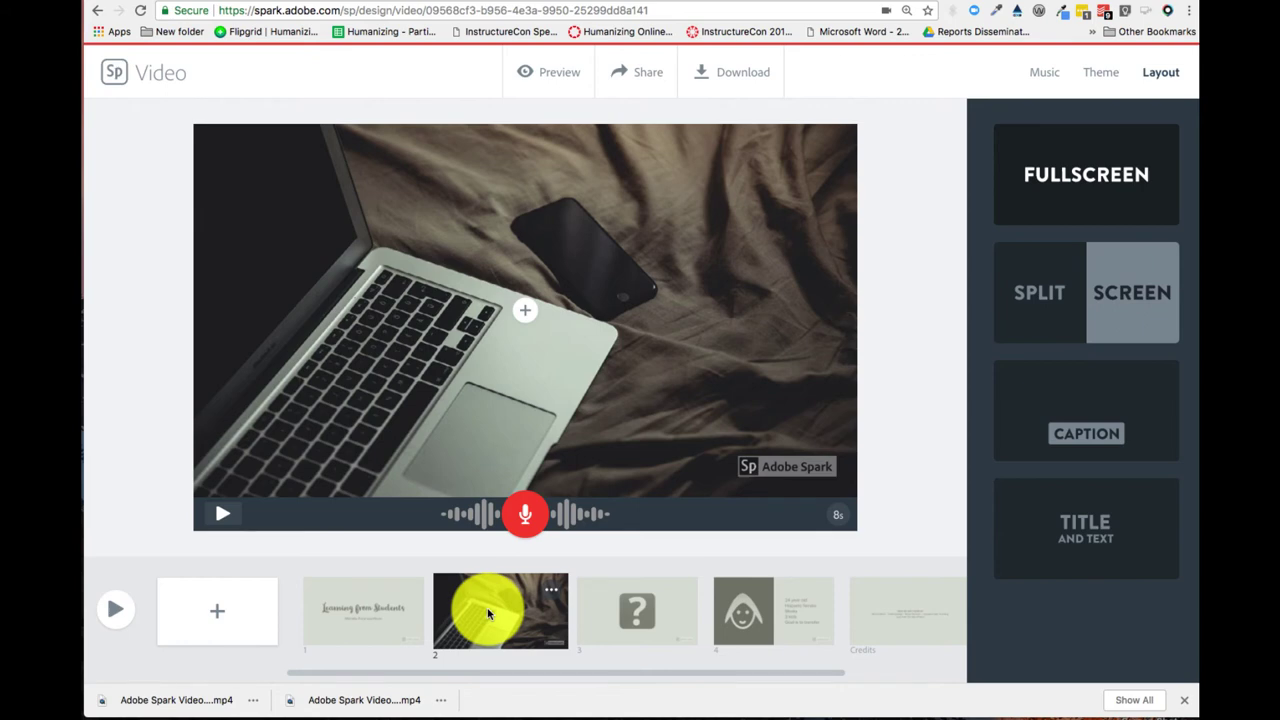
scroll(487, 612, "right", 5)
scroll(487, 612, "left", 3)
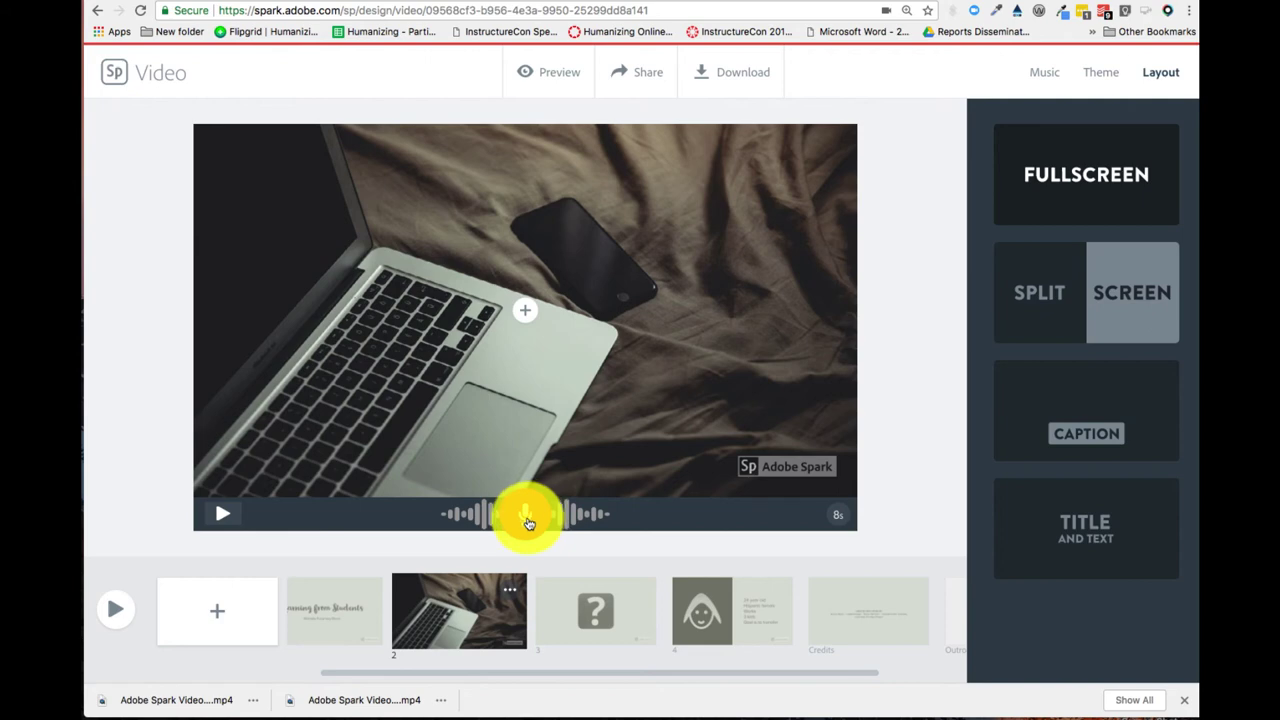
Record a 9-second narration for question-mark slide 3 and stop the preview
left_click(592, 606)
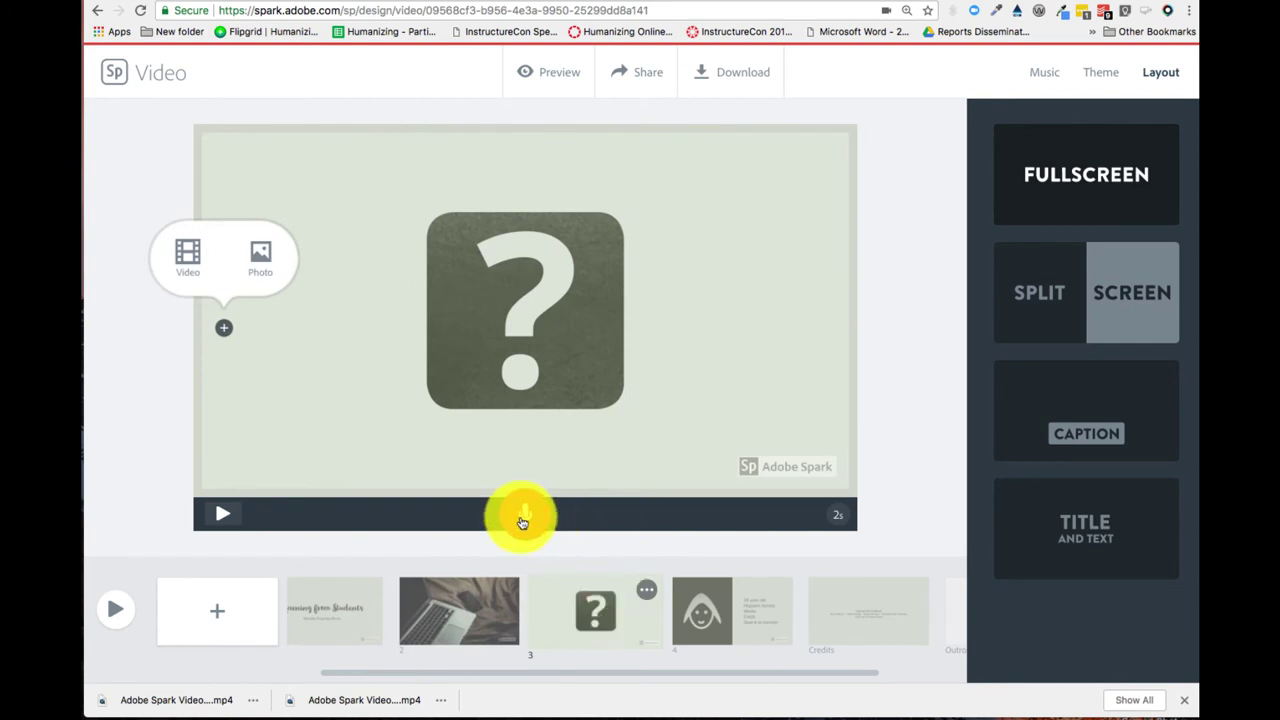
left_click_drag(525, 520, 525, 520)
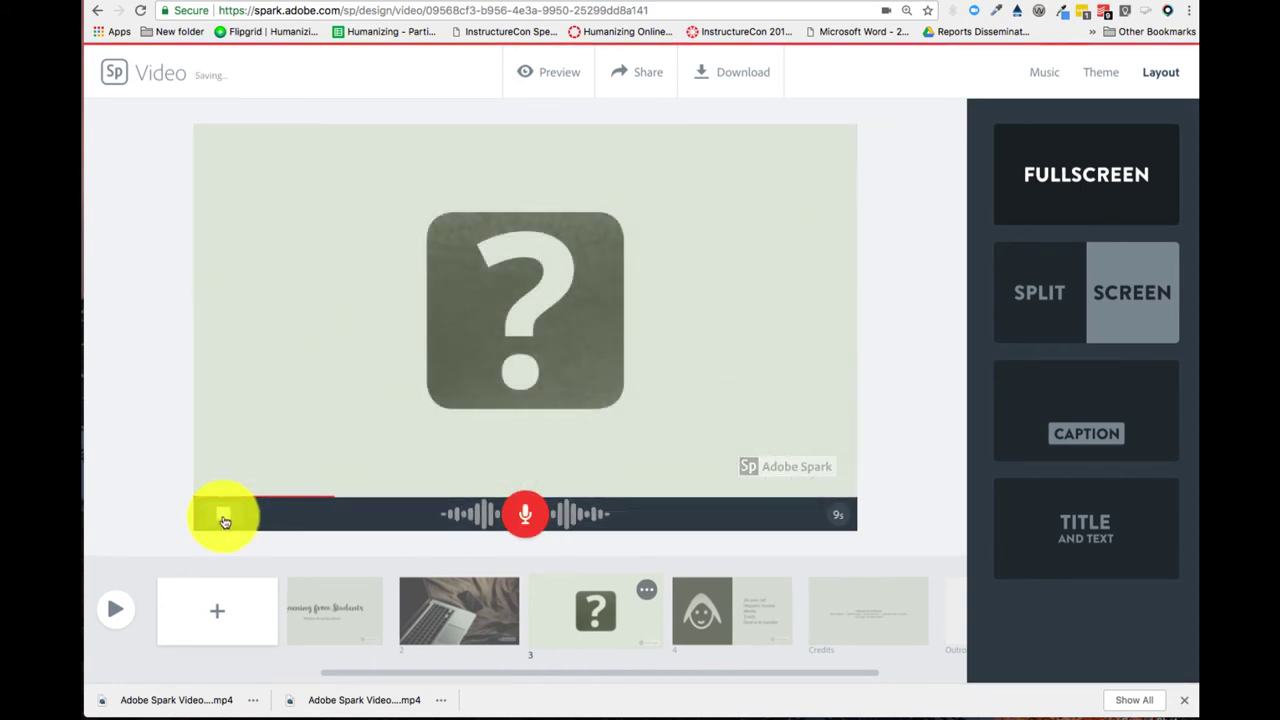
left_click(224, 518)
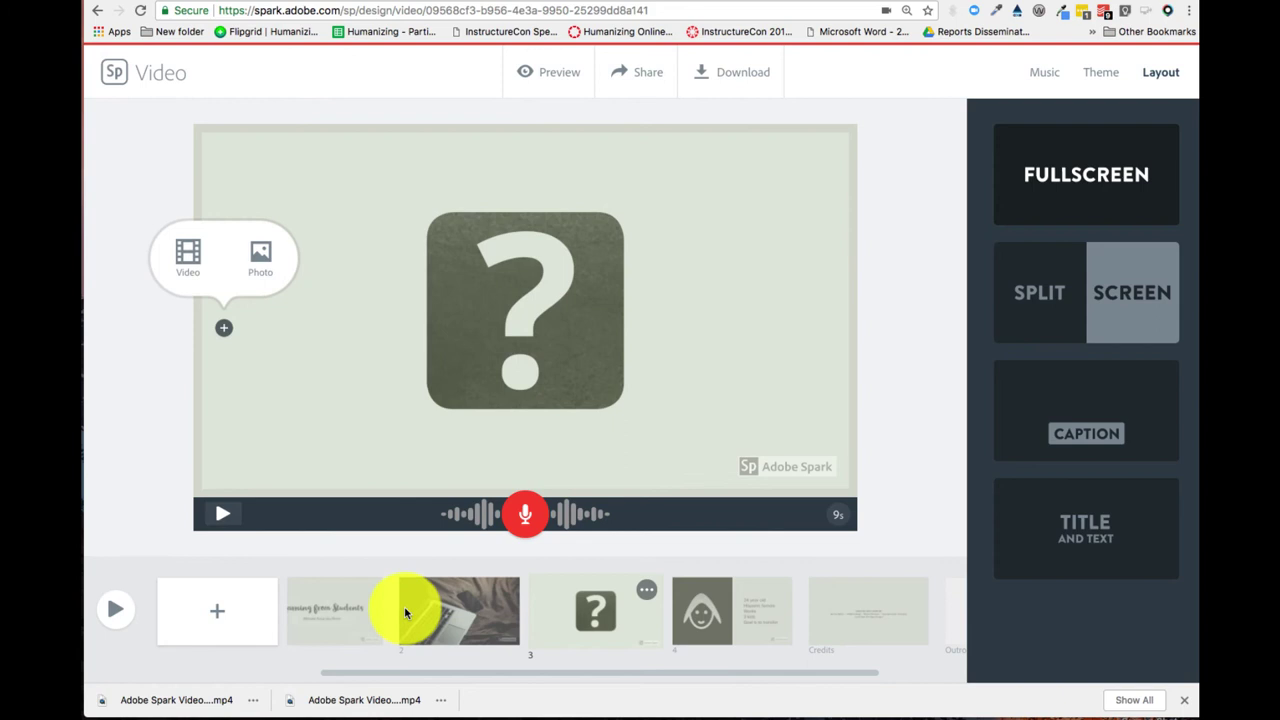
left_click(708, 622)
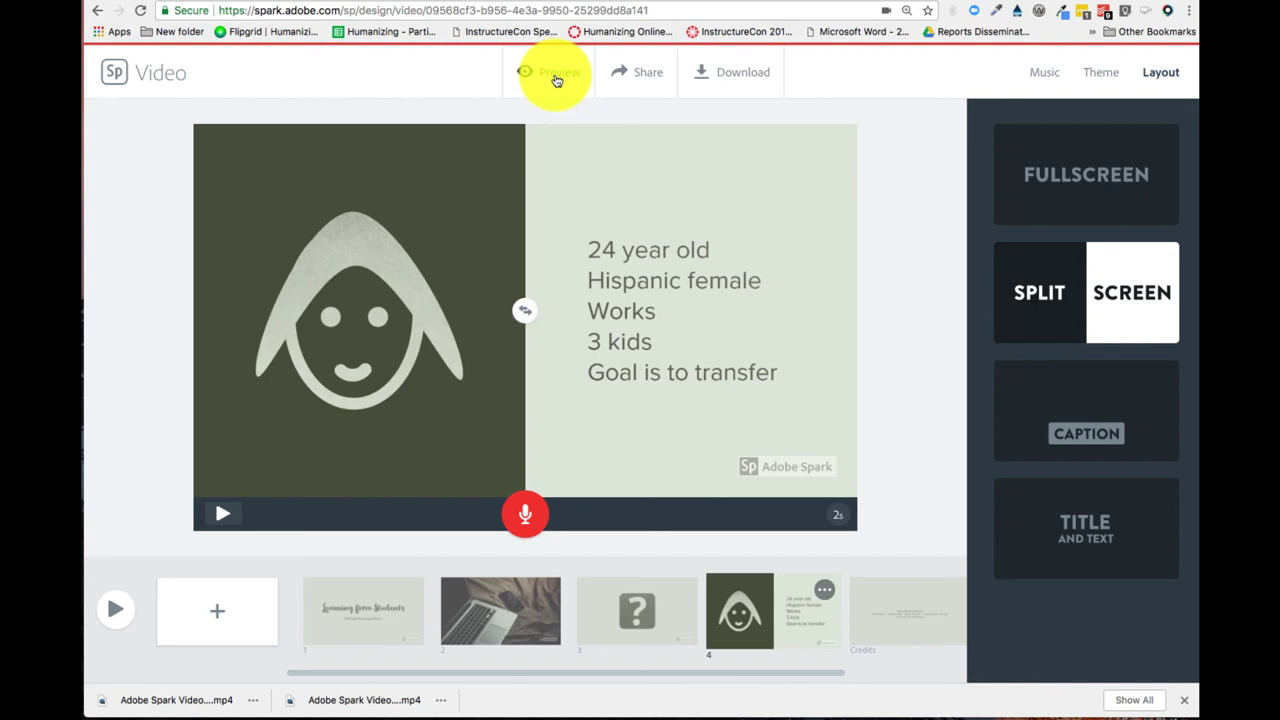
left_click(648, 80)
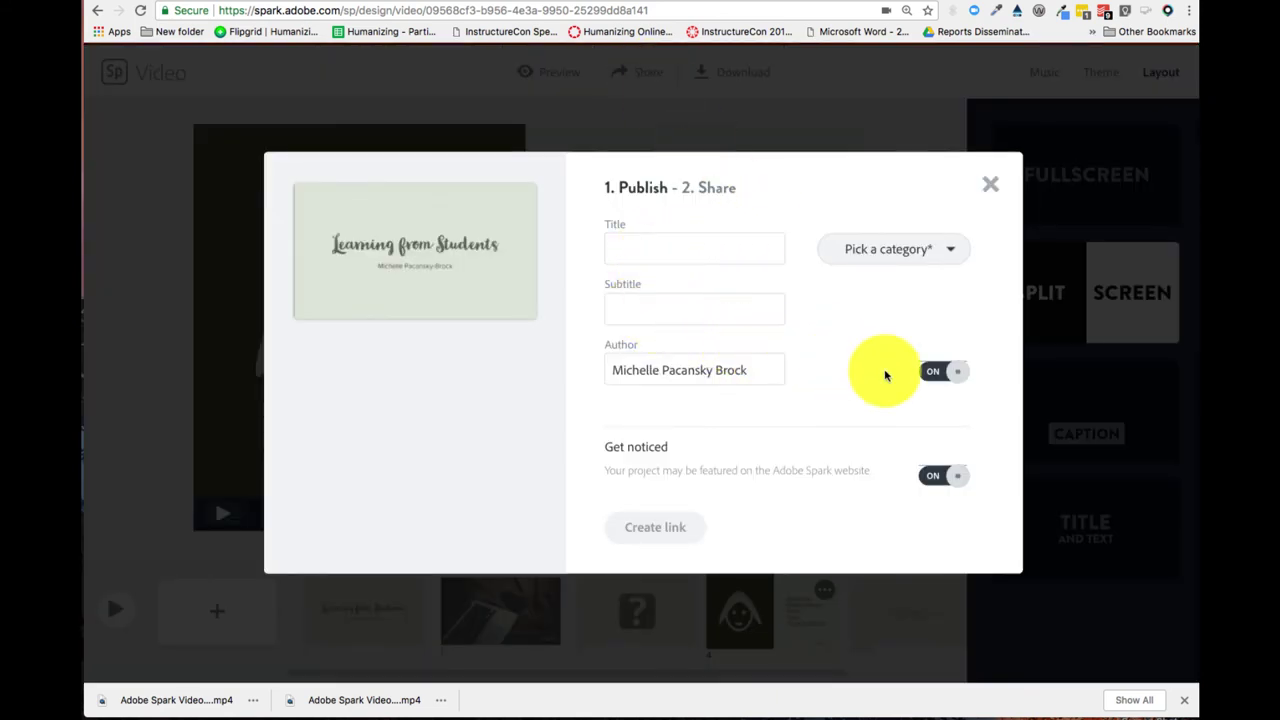
left_click(941, 374)
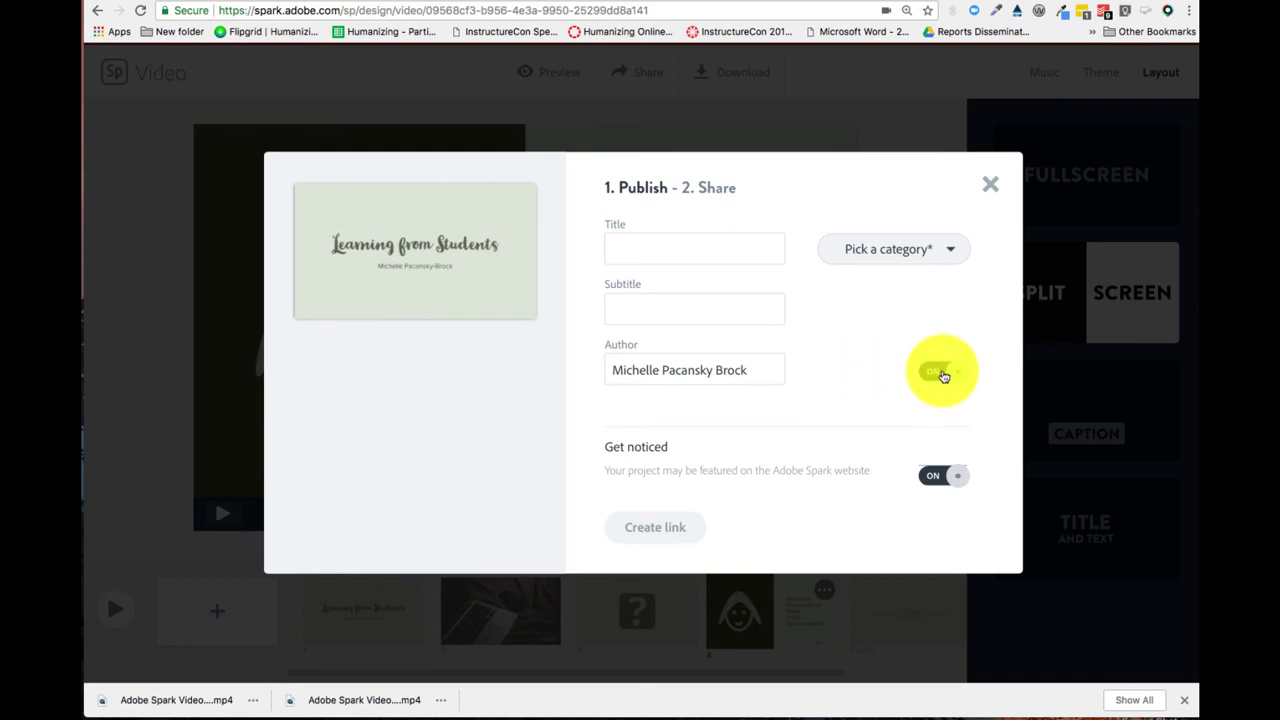
left_click(943, 477)
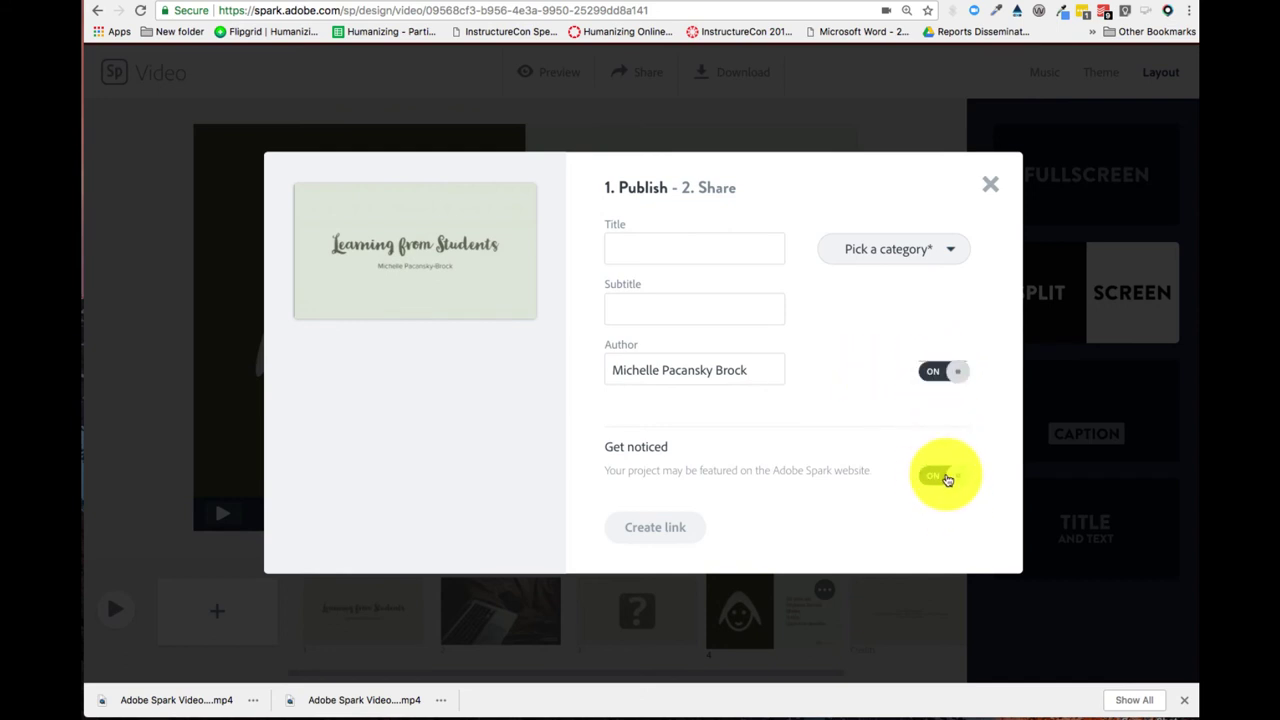
left_click(935, 482)
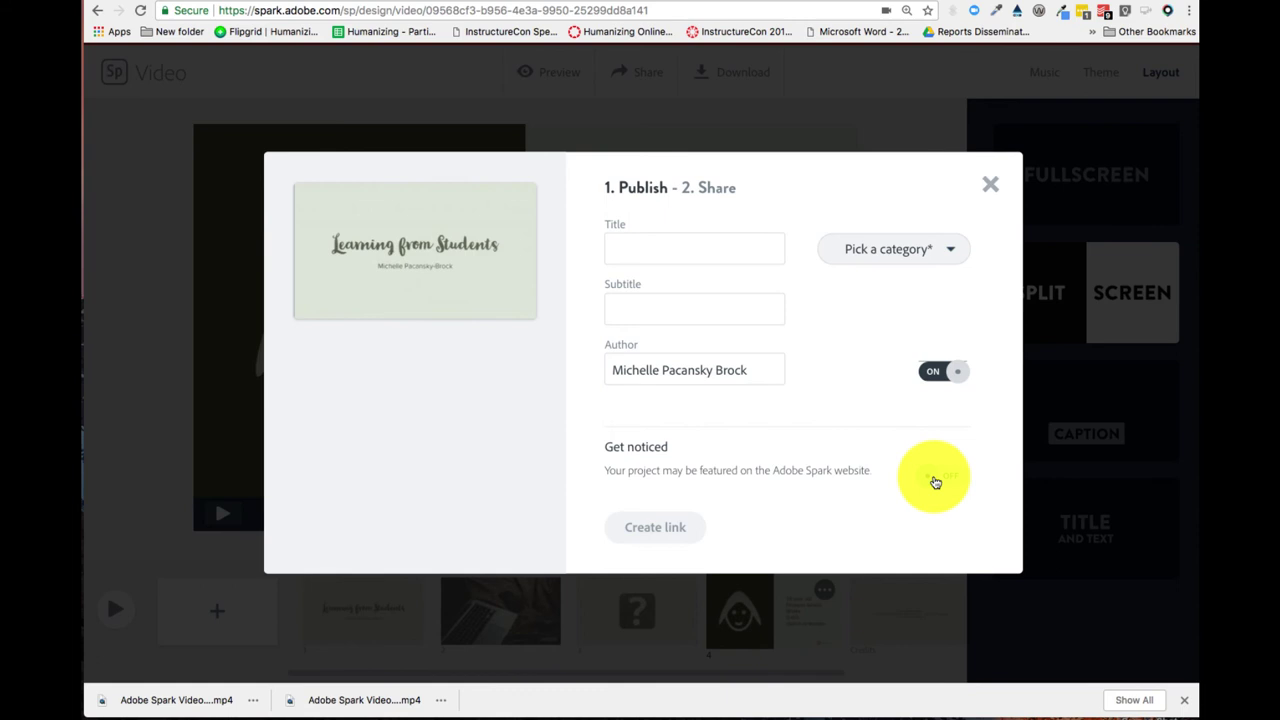
left_click(935, 482)
left_click(935, 482)
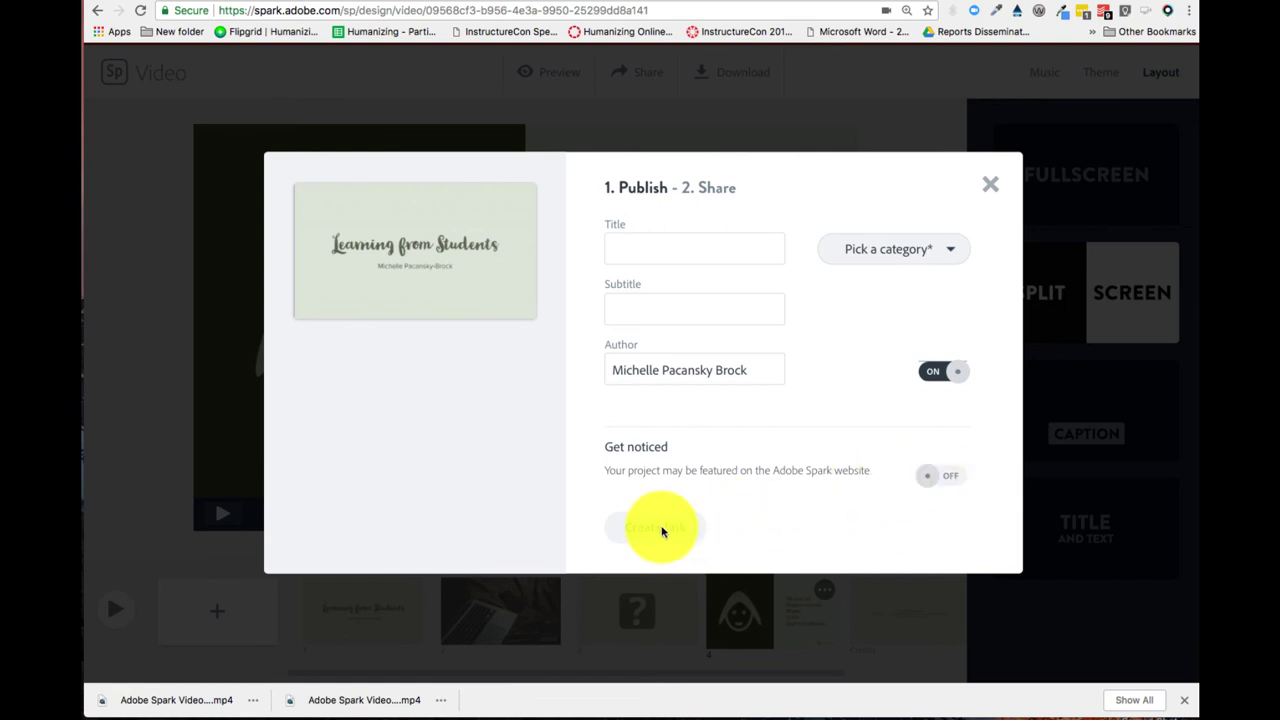
left_click(990, 188)
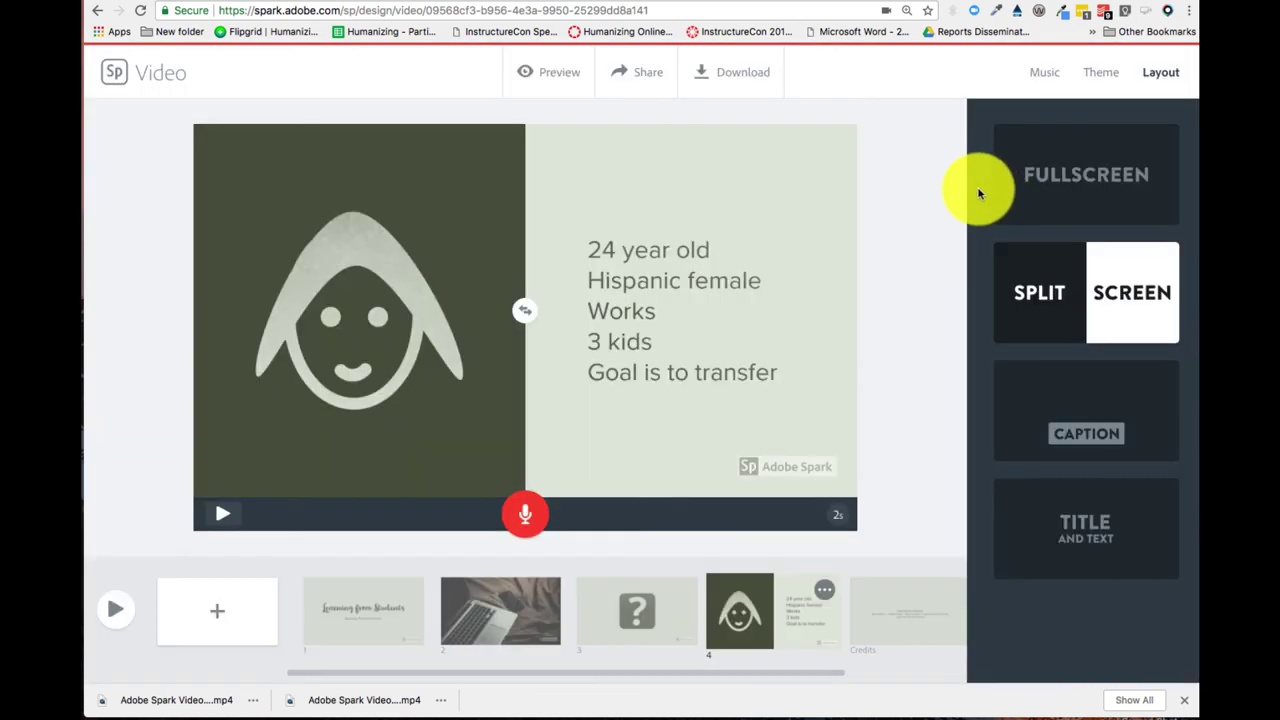
Download the video as Adobe Spark Video (3).mp4 and open it from Chrome's download bar
left_click(745, 80)
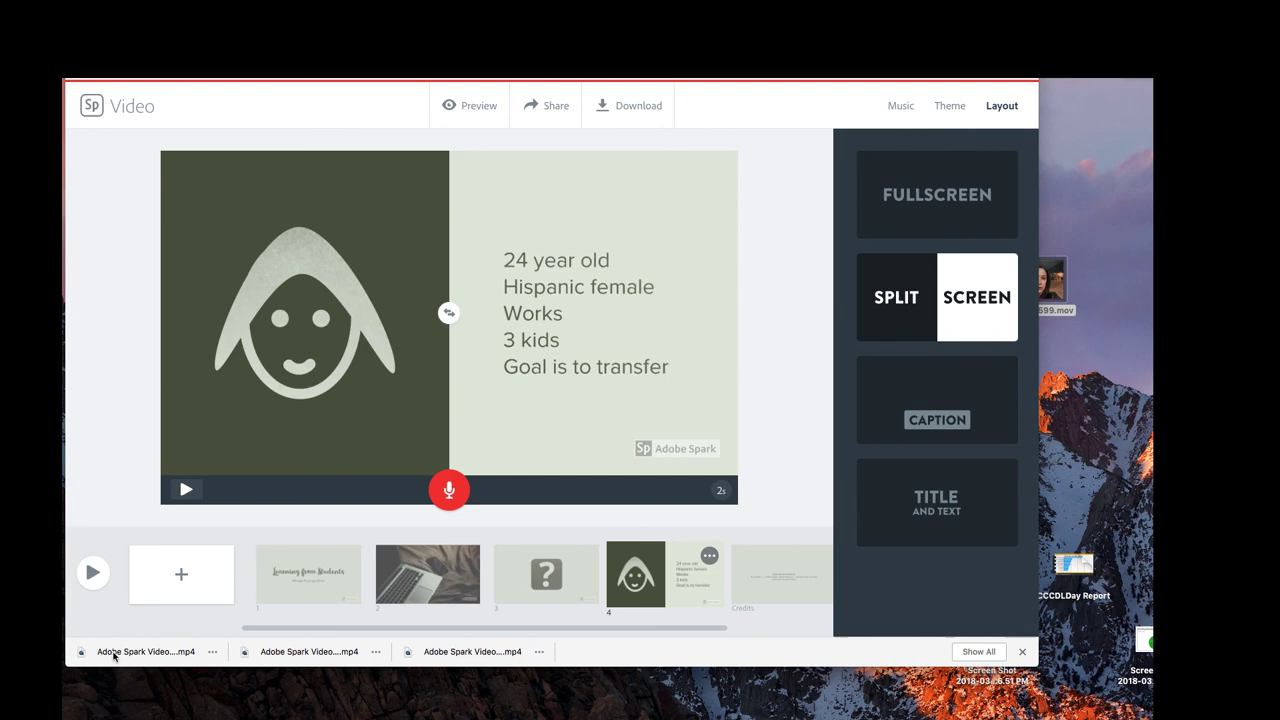
left_click(213, 652)
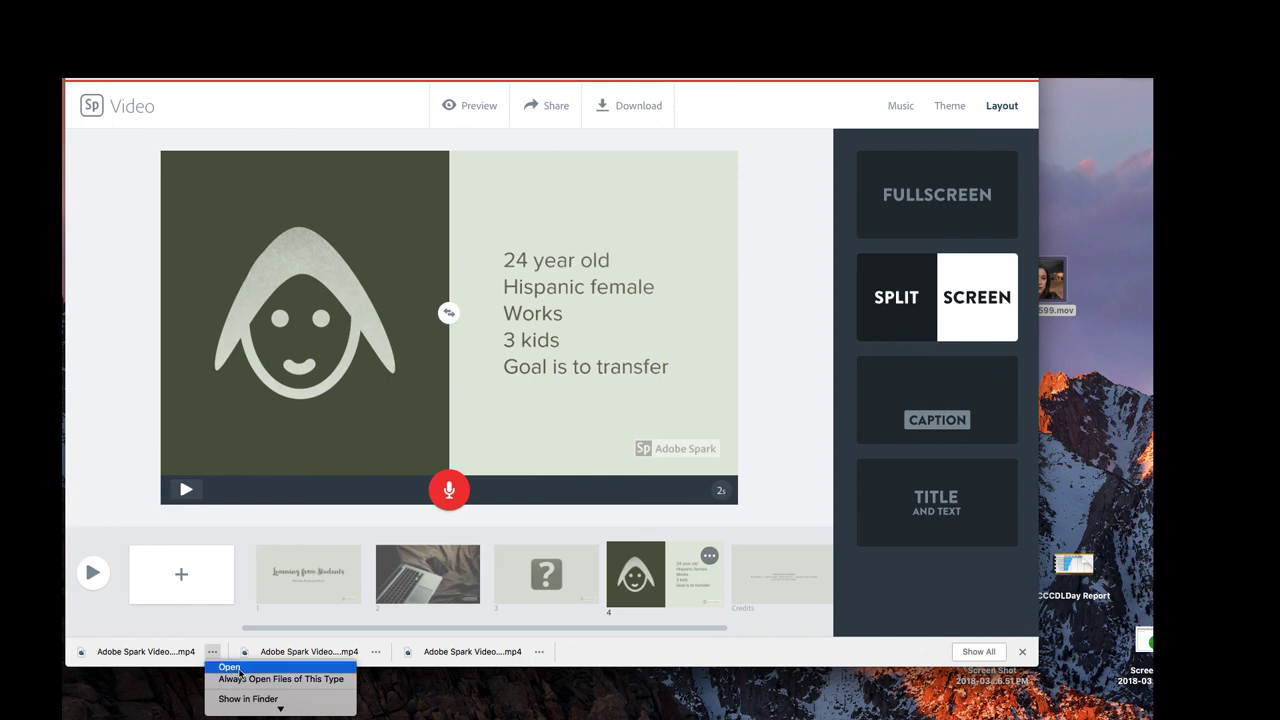
left_click(238, 672)
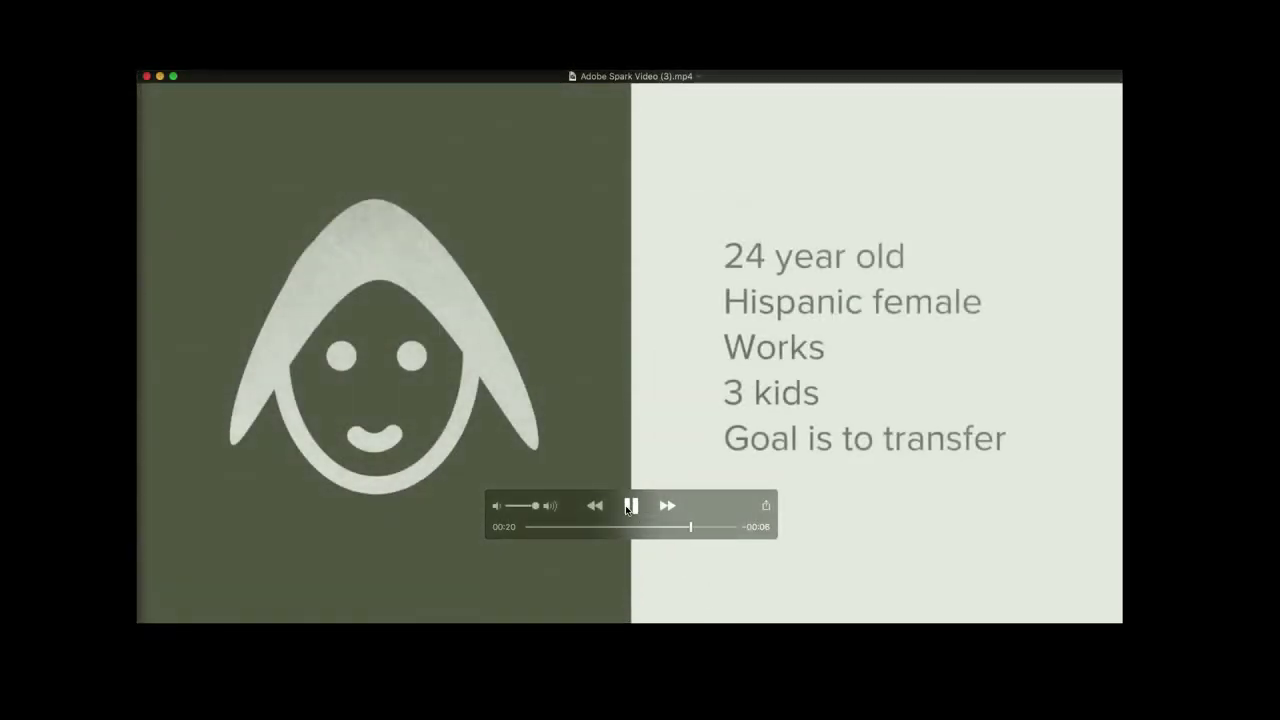
Pause QuickTime playback at 0:20 on the student profile slide
left_click(631, 507)
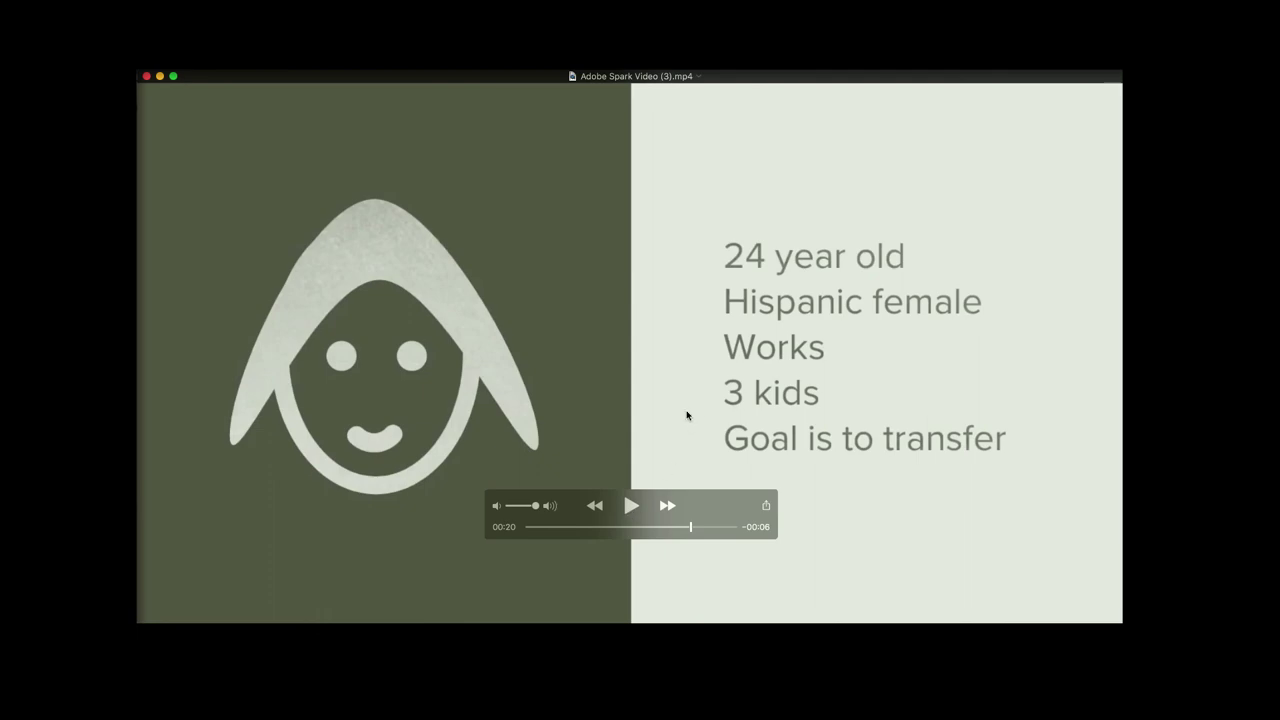